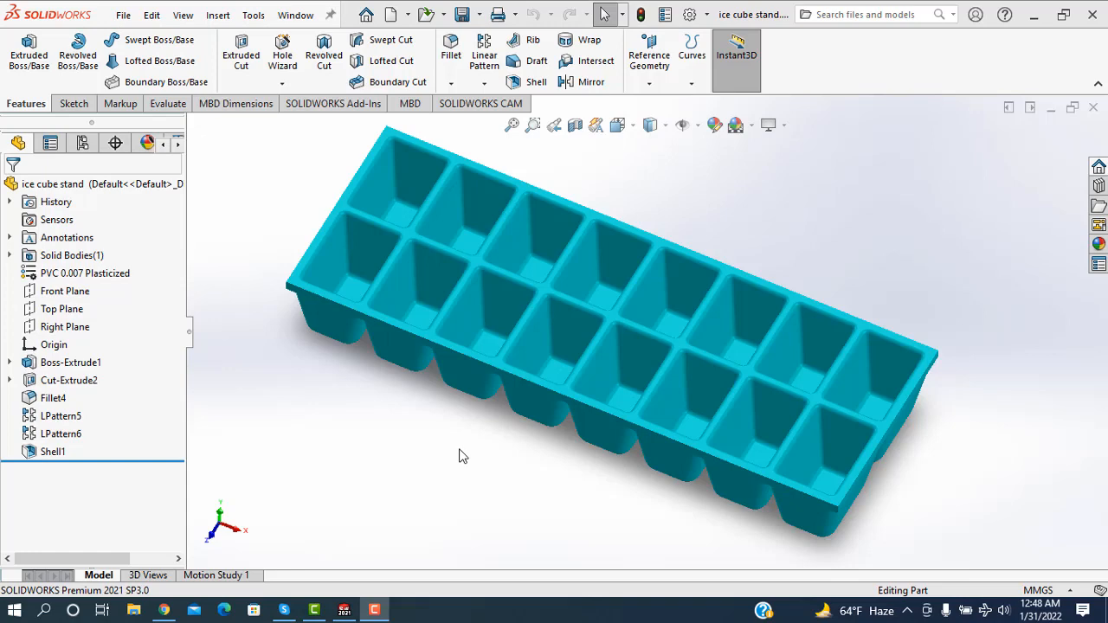
Create a new part document and set its unit system to MMGS (millimeter, gram, second)
mouse_move(463, 456)
middle_mouse_down()
mouse_move(534, 388)
mouse_move(576, 404)
mouse_move(455, 463)
mouse_move(487, 460)
mouse_move(455, 450)
mouse_move(459, 462)
middle_mouse_up()
left_click(126, 19)
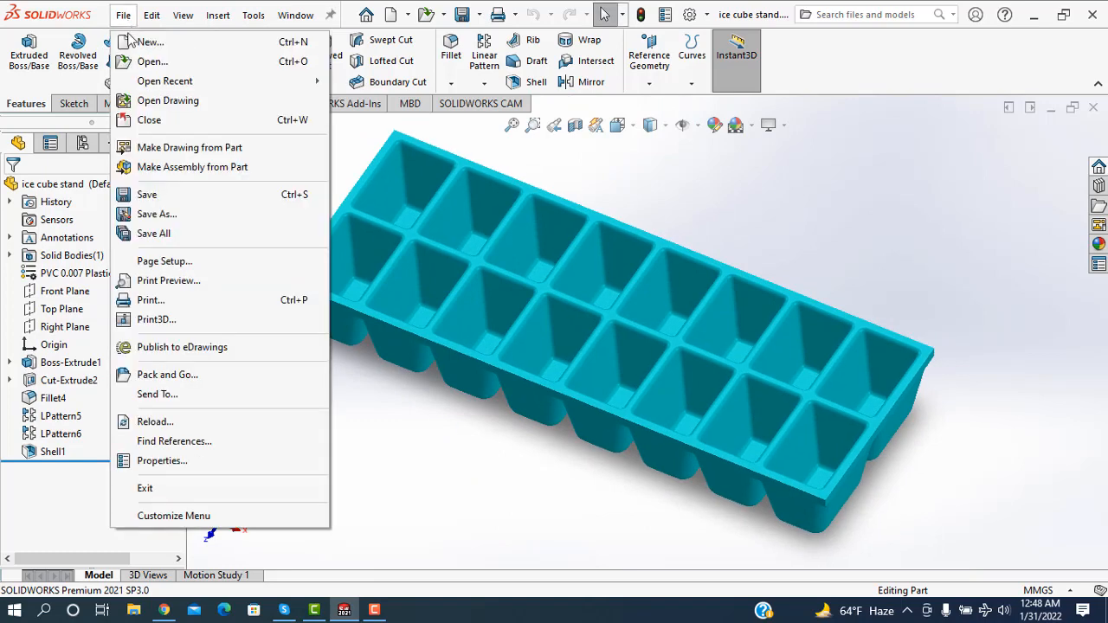
left_click(149, 41)
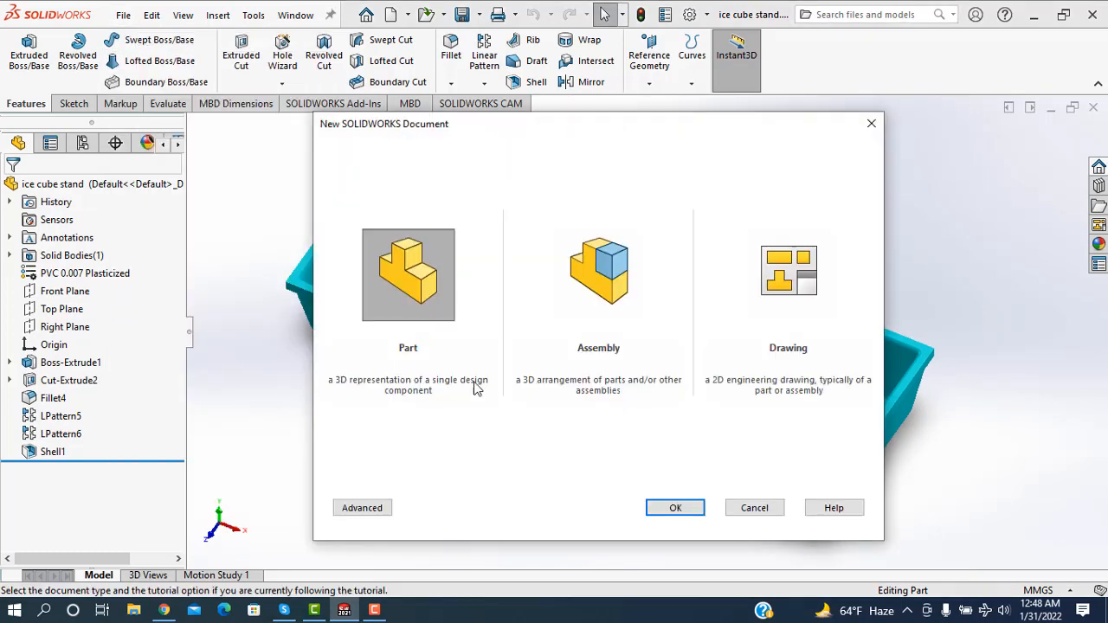
left_click(674, 510)
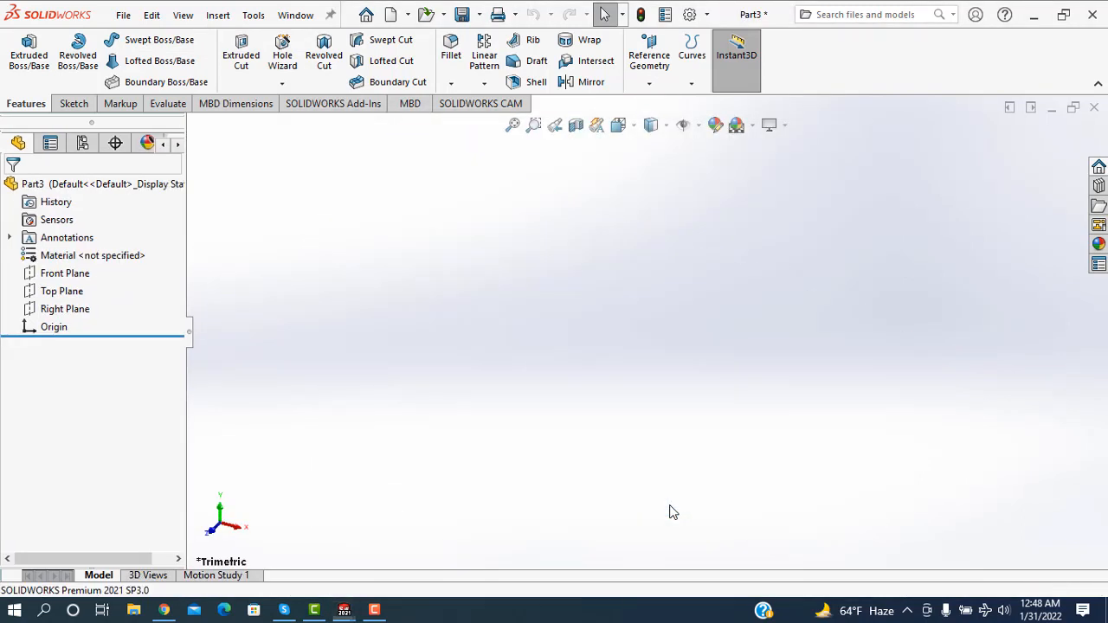
left_click(1042, 591)
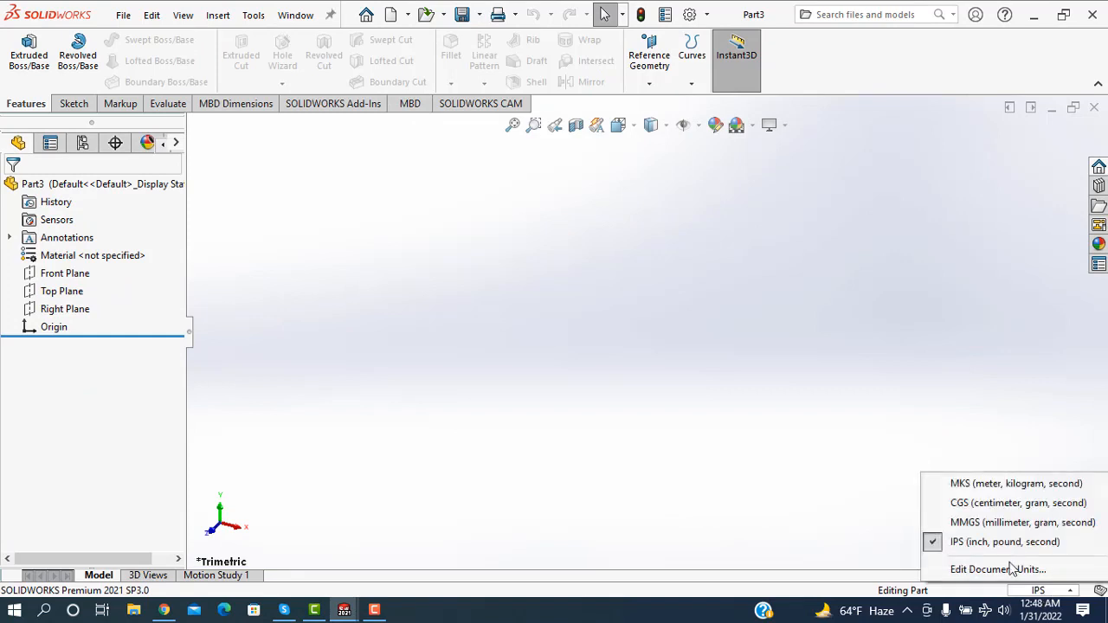
left_click(963, 523)
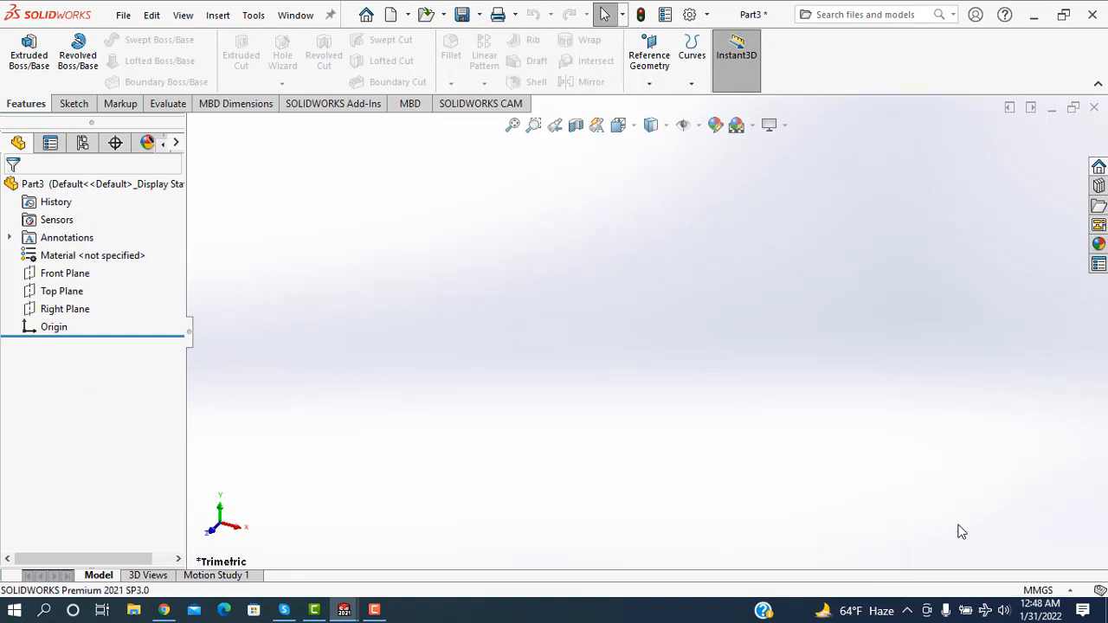
Start a sketch on the Top Plane and draw a center rectangle about 206 mm wide, centred on the origin
left_click(76, 290)
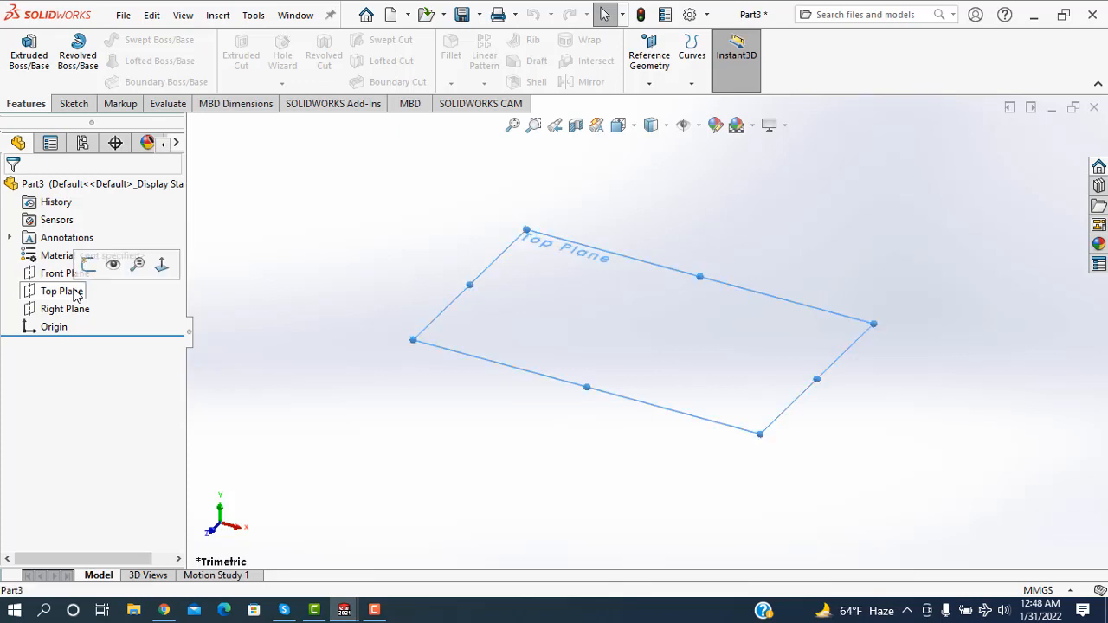
left_click(38, 57)
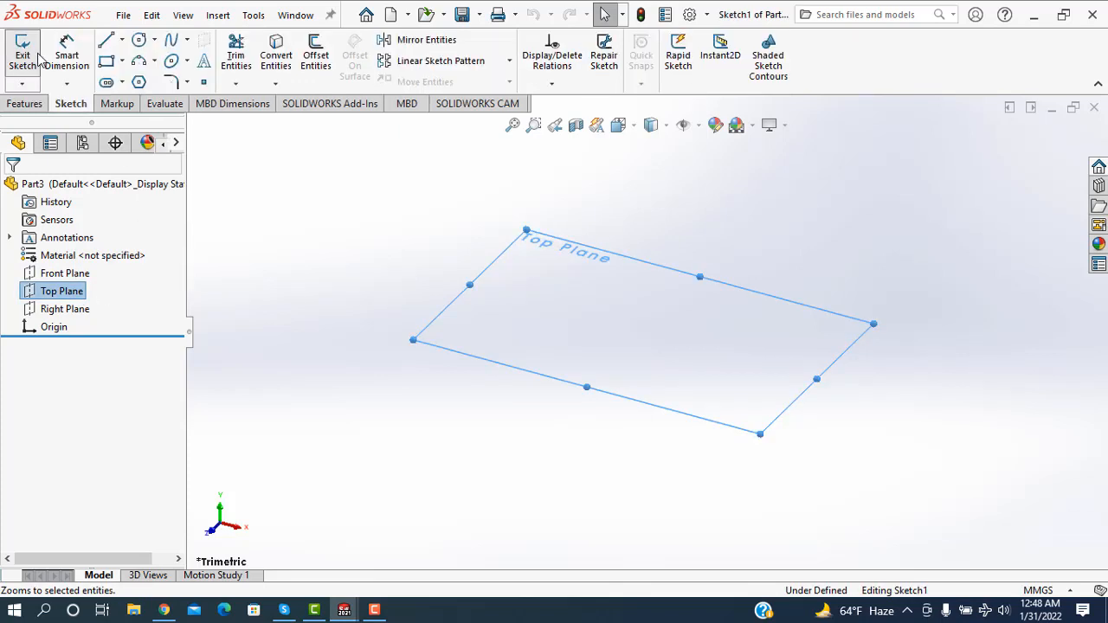
left_click(123, 62)
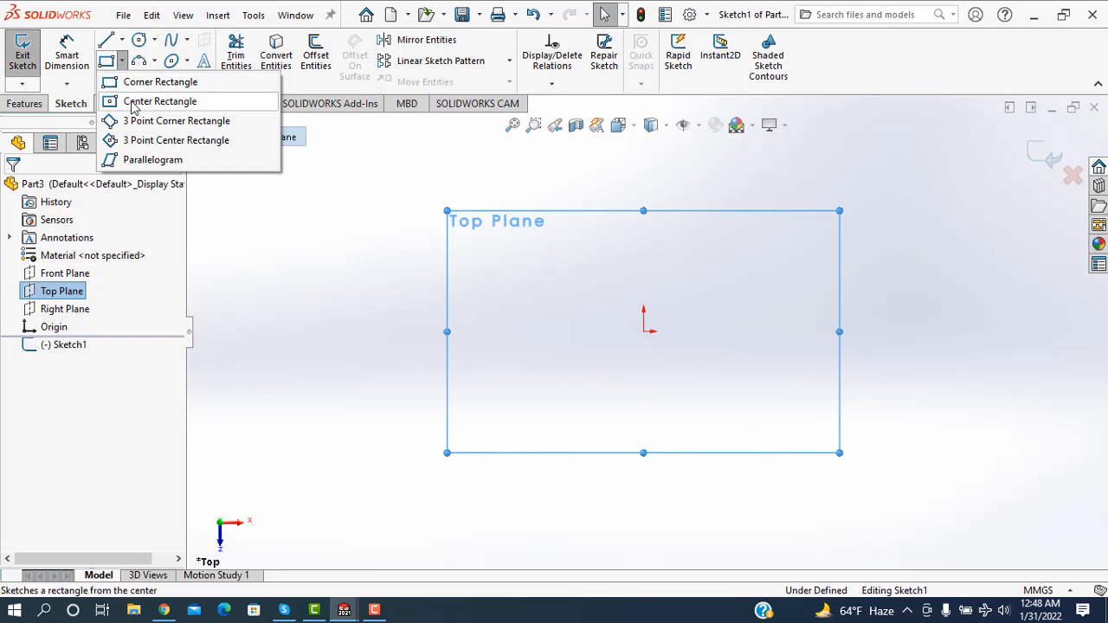
left_click(643, 331)
left_click(870, 418)
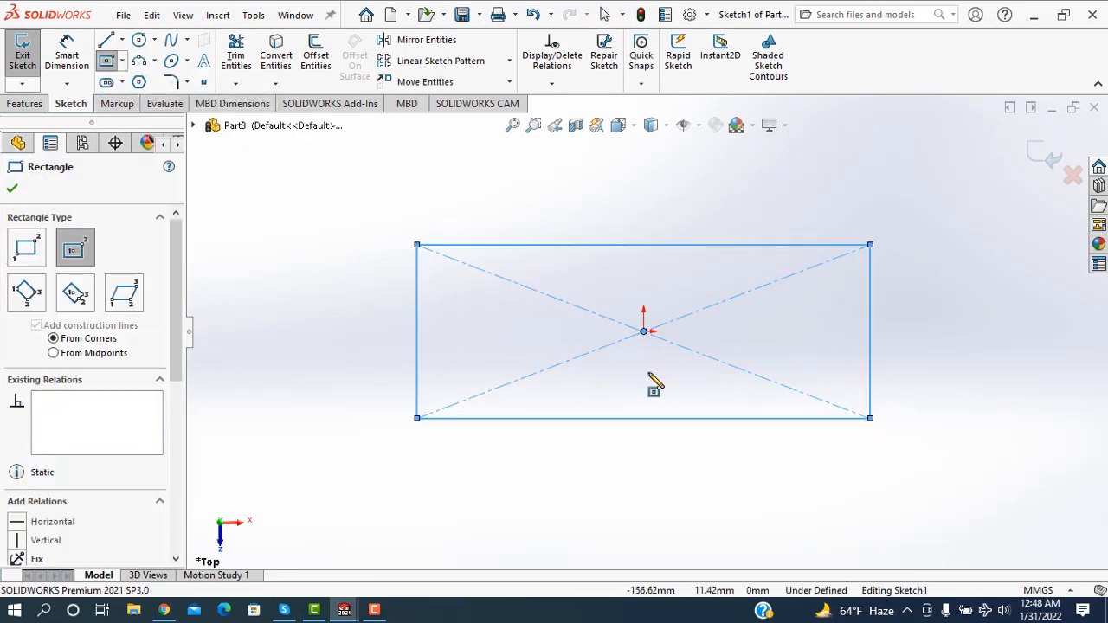
Dimension the rectangle to 285 mm long and 105 mm wide
left_click(66, 54)
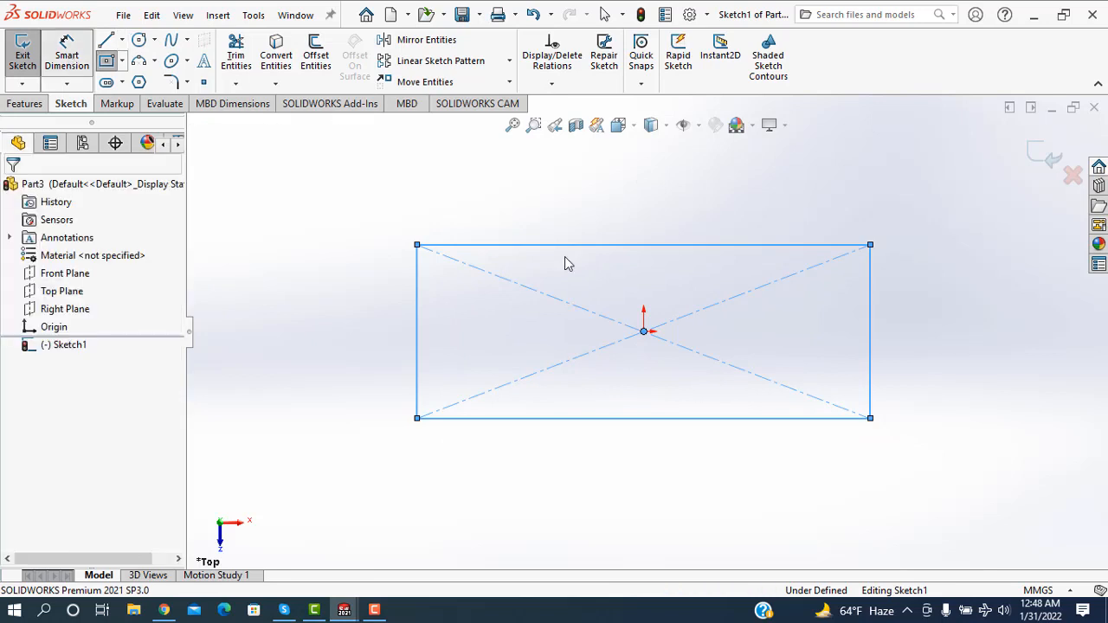
left_click(623, 245)
left_click(641, 217)
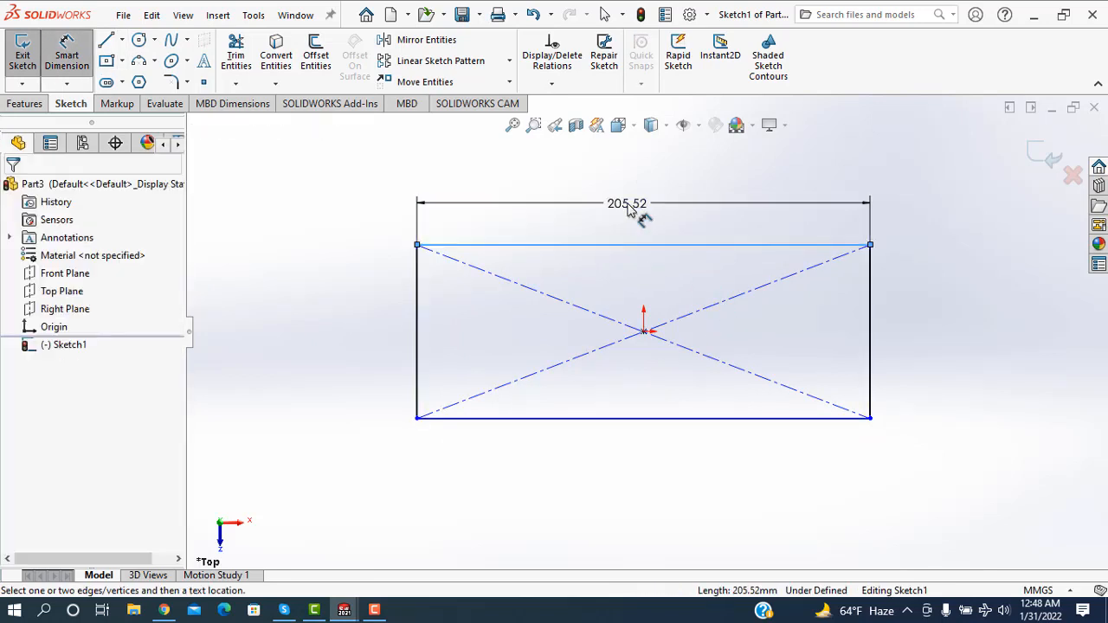
type("285")
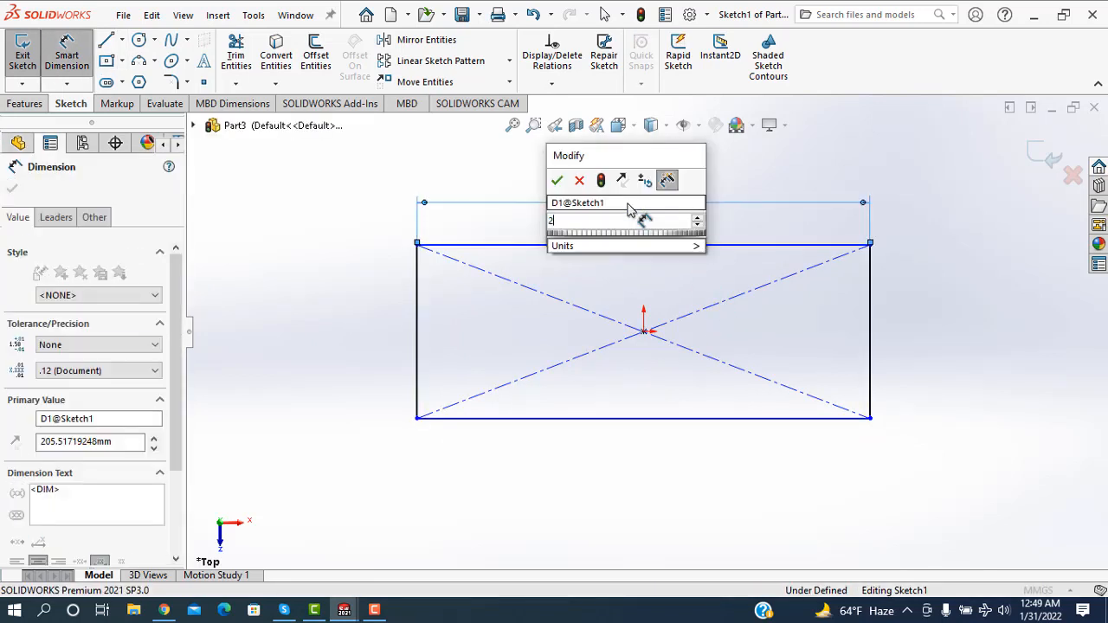
key("Return")
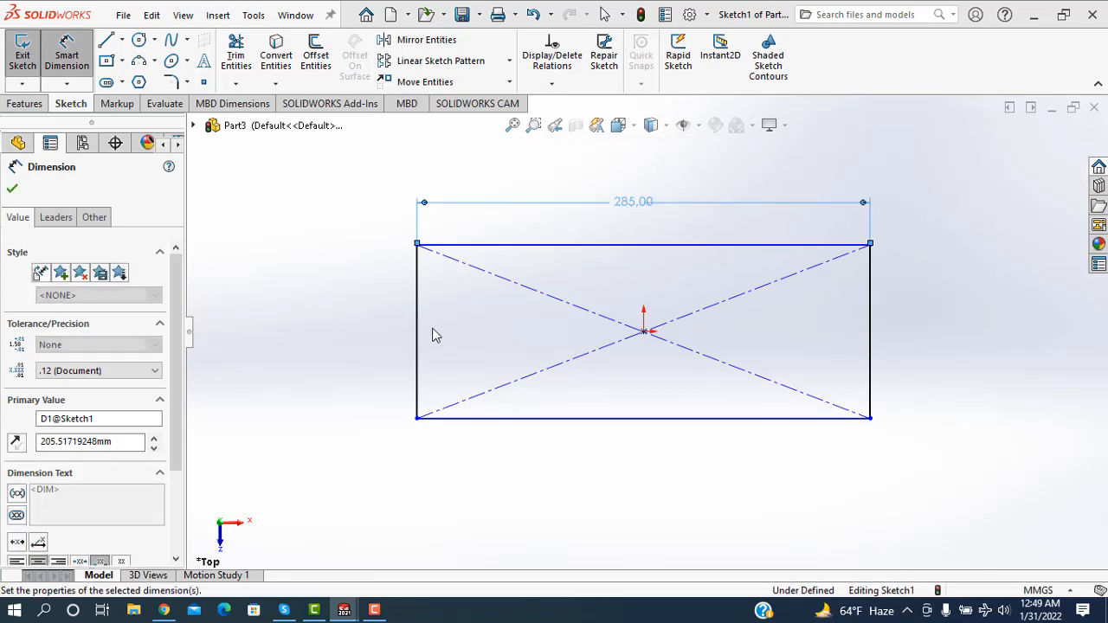
left_click(367, 342)
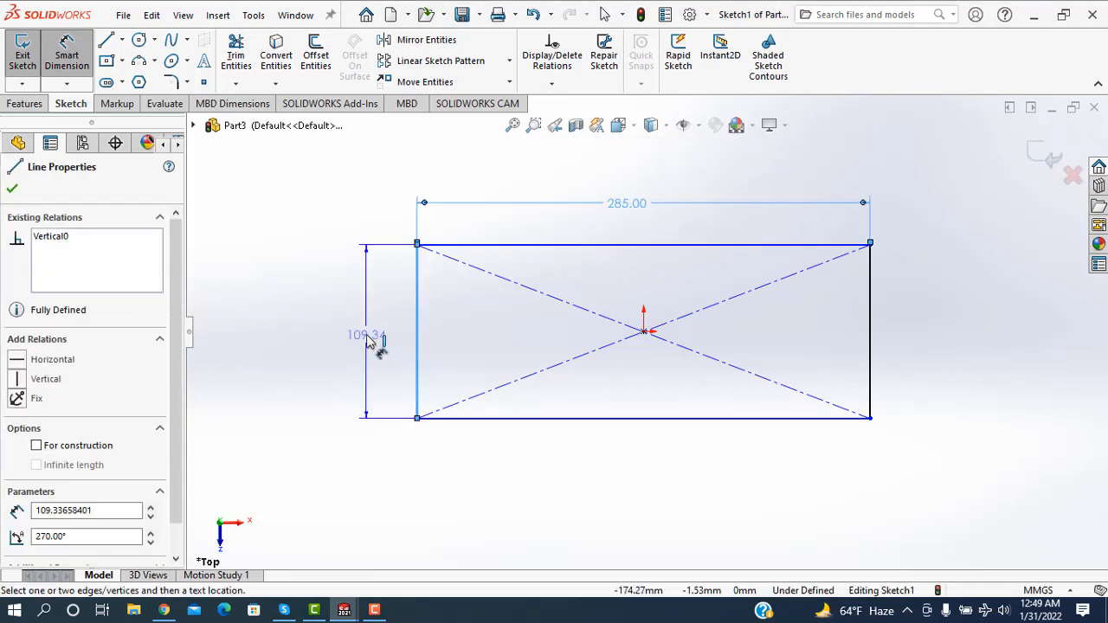
left_click(367, 342)
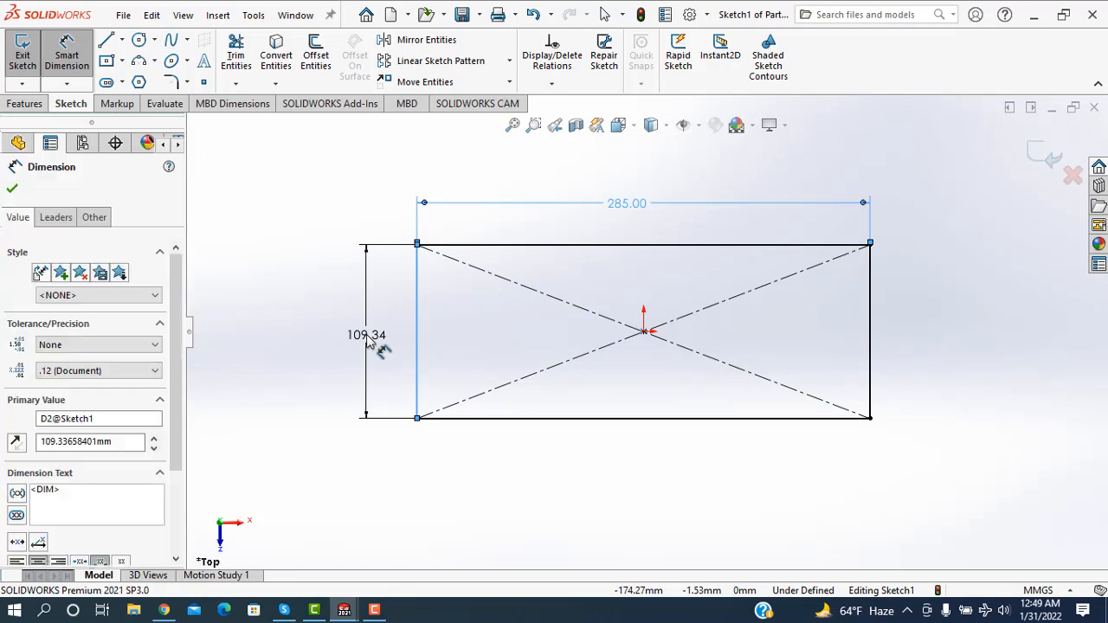
type("105")
key("Return")
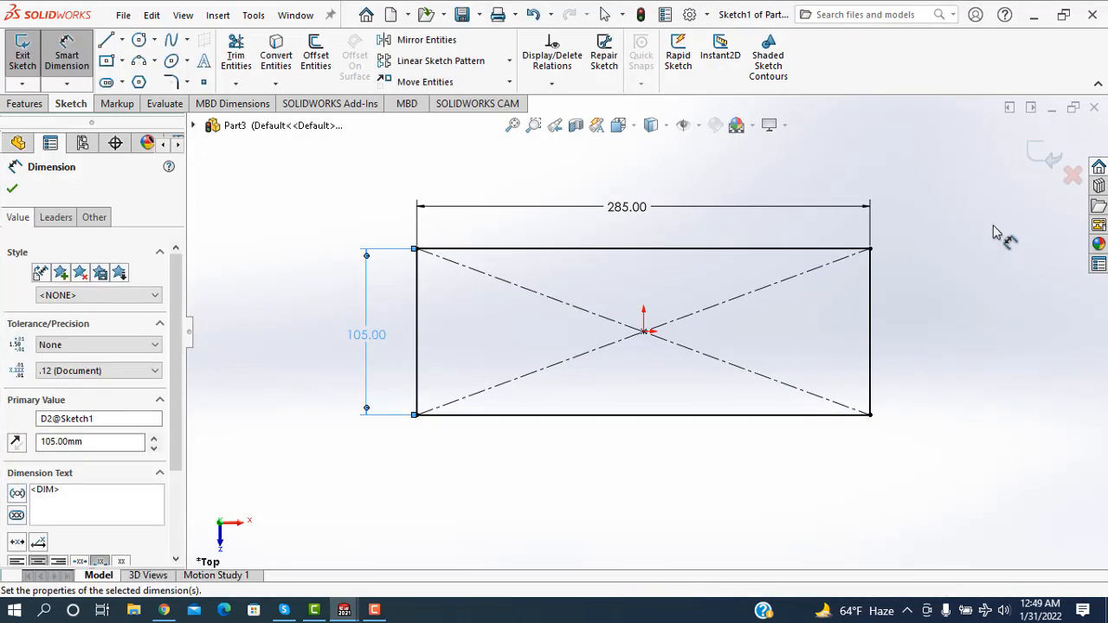
Finish the sketch and extrude the rectangle upward as a blind boss 65 mm deep
left_click(1027, 151)
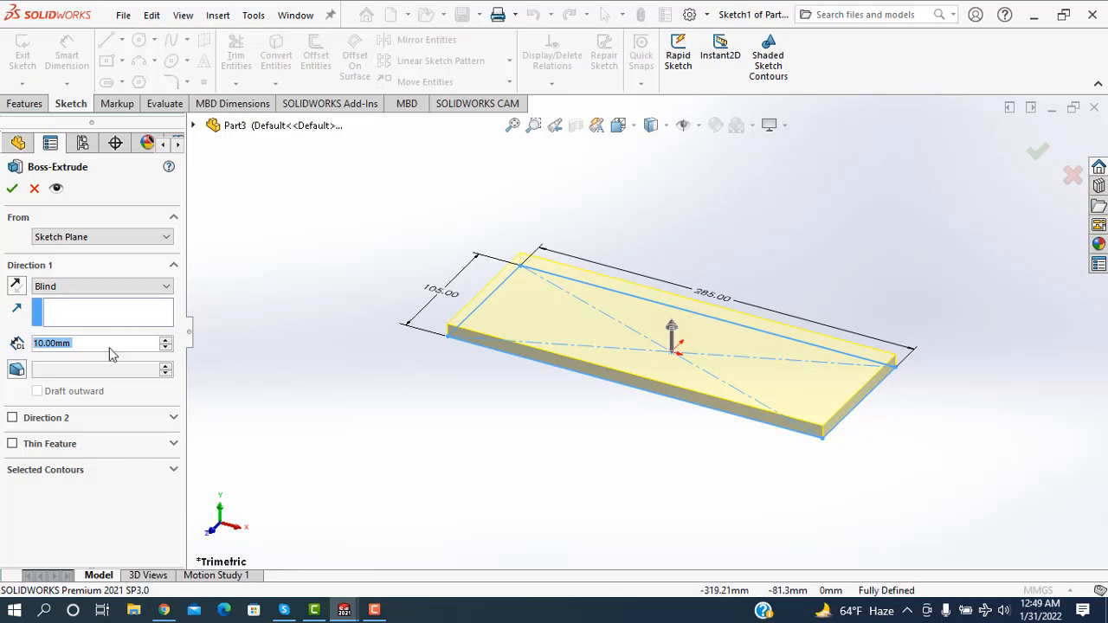
type("65")
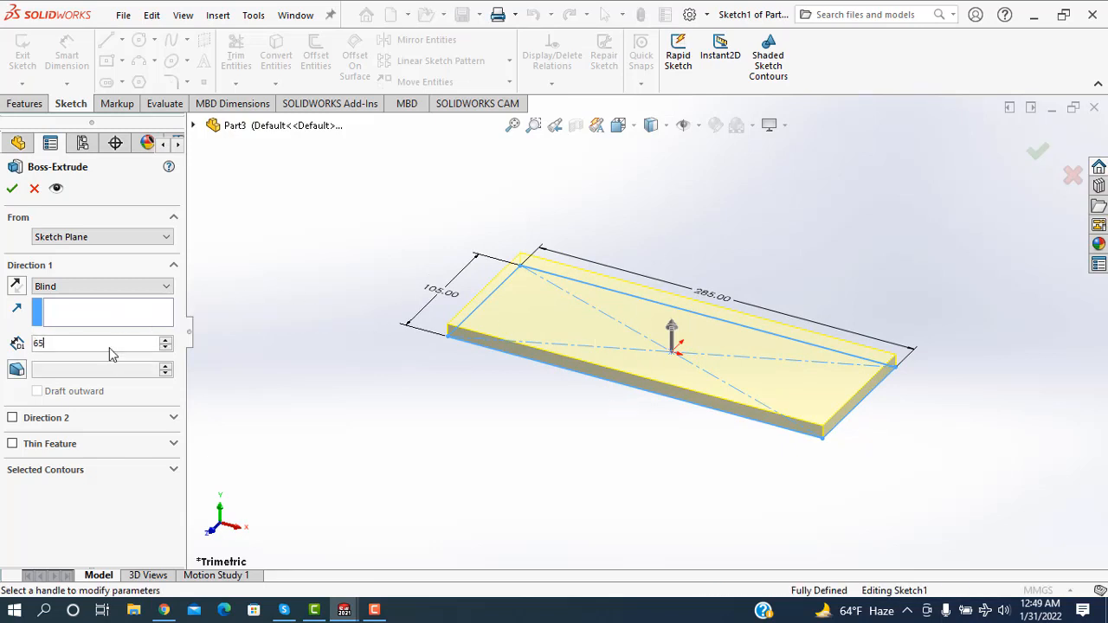
key("Return")
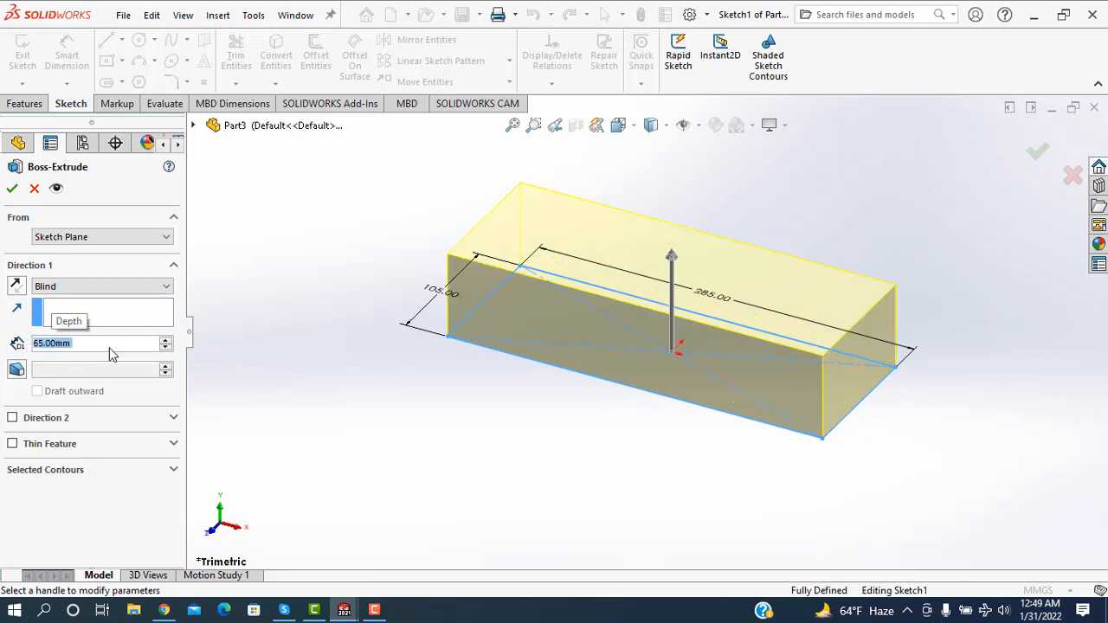
left_click(12, 190)
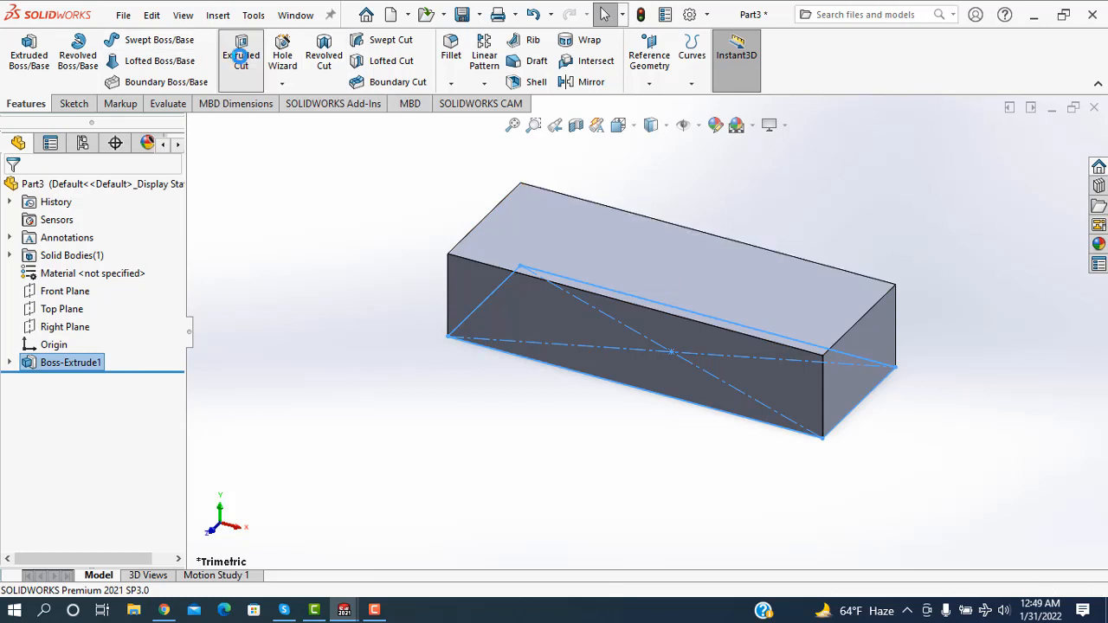
Start an extruded cut on the block's top face and sketch a corner rectangle about 17 by 33 mm near the lower-left corner
left_click(240, 56)
left_click(612, 242)
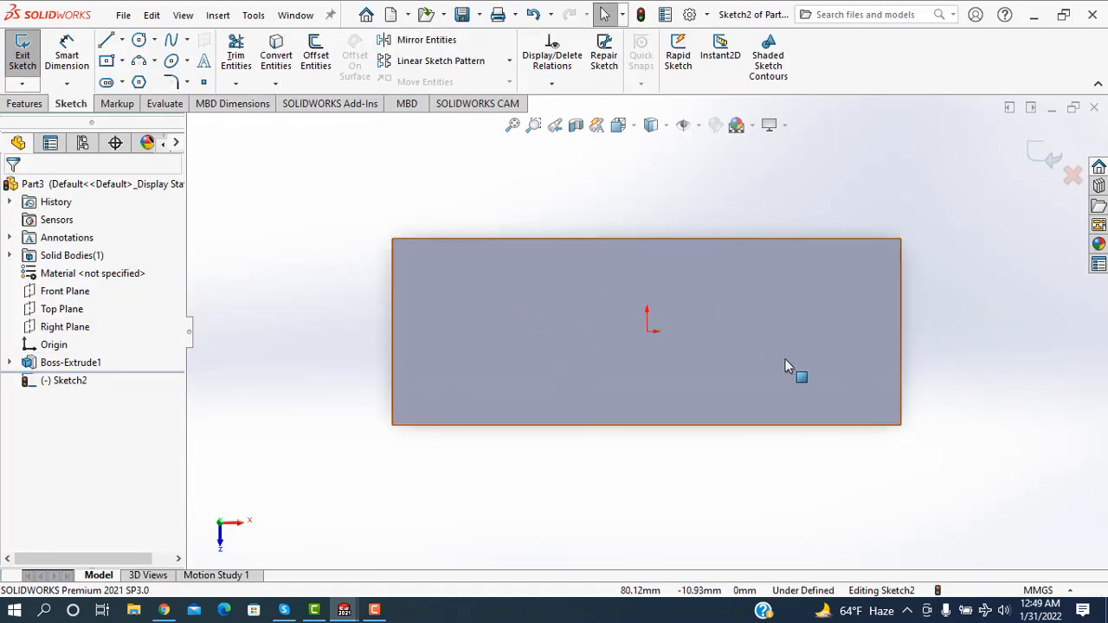
left_click(122, 63)
left_click(121, 79)
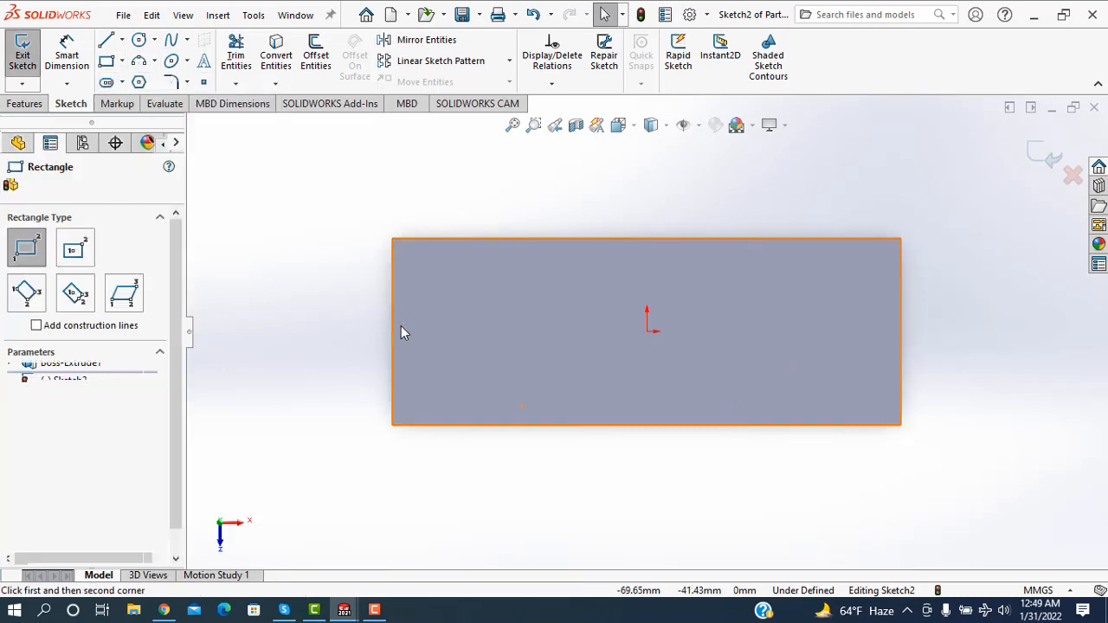
left_click(423, 356)
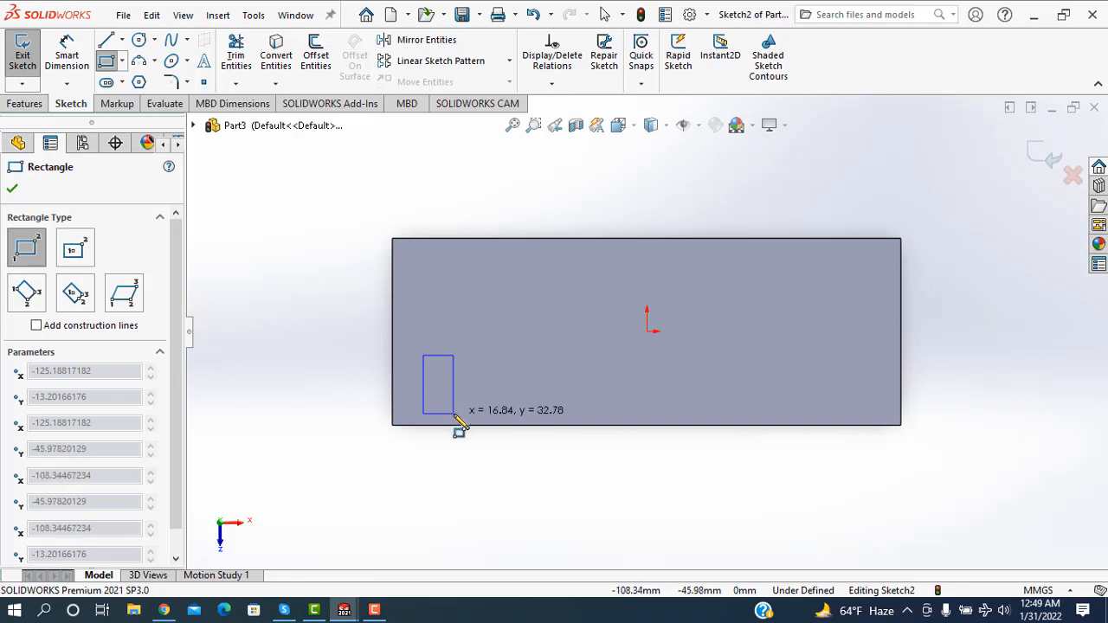
left_click(453, 413)
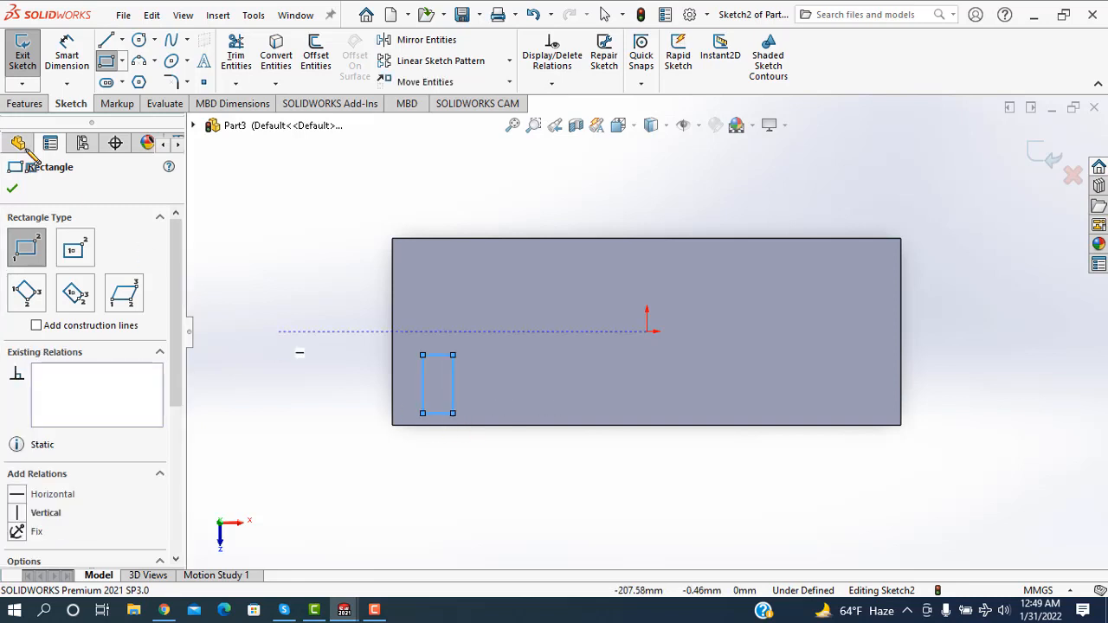
Dimension the small rectangle's left side 5 mm from the block's left edge
left_click(67, 59)
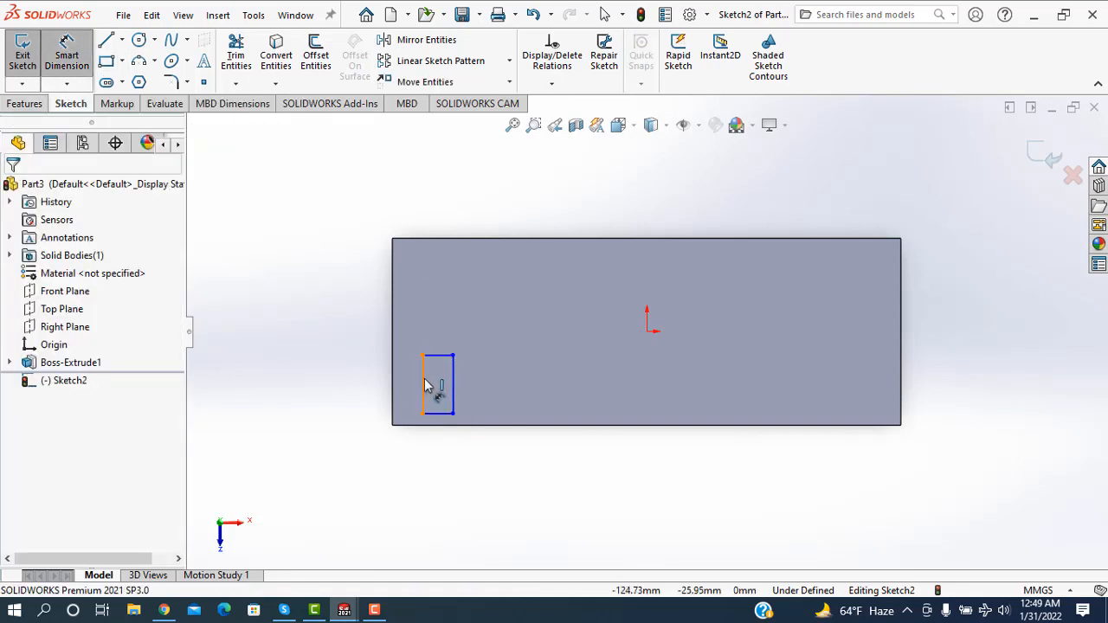
left_click(401, 392)
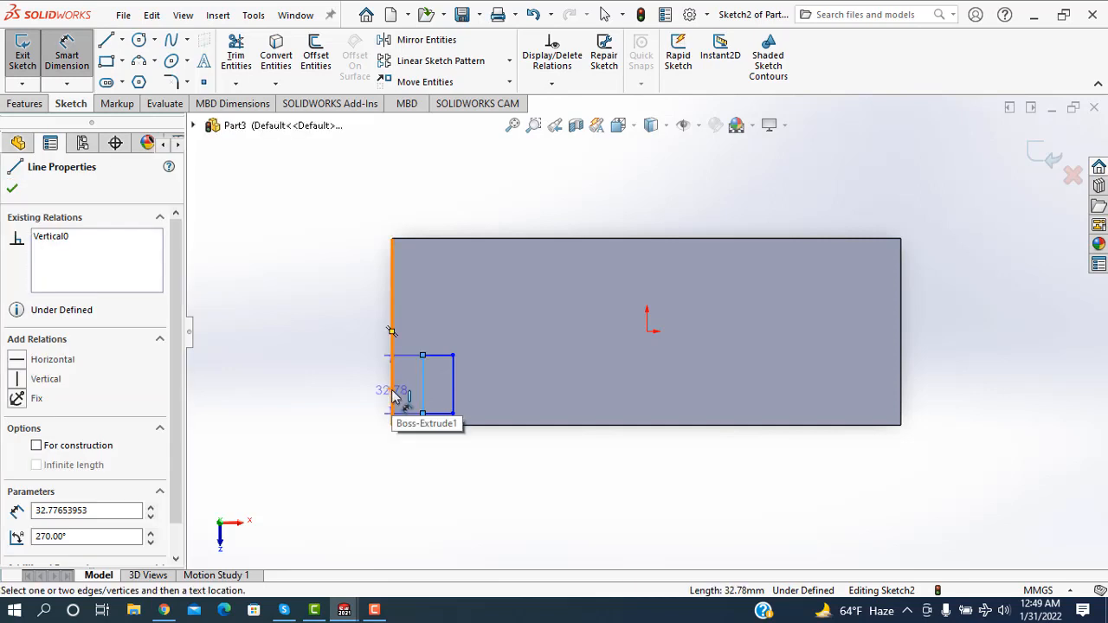
left_click(392, 391)
left_click(410, 472)
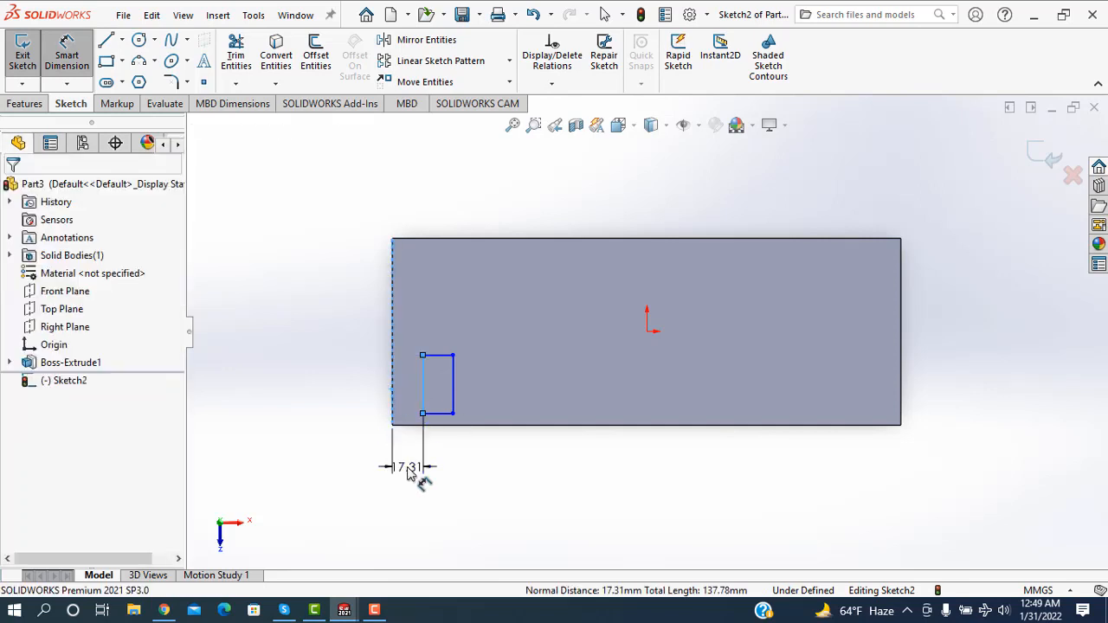
type("10")
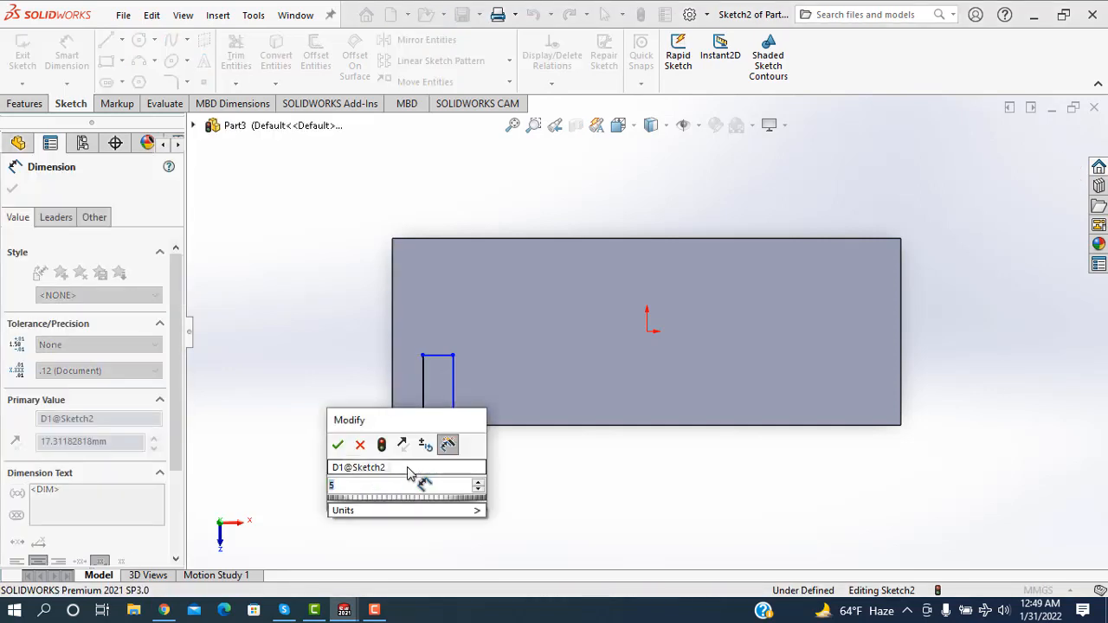
key("Return")
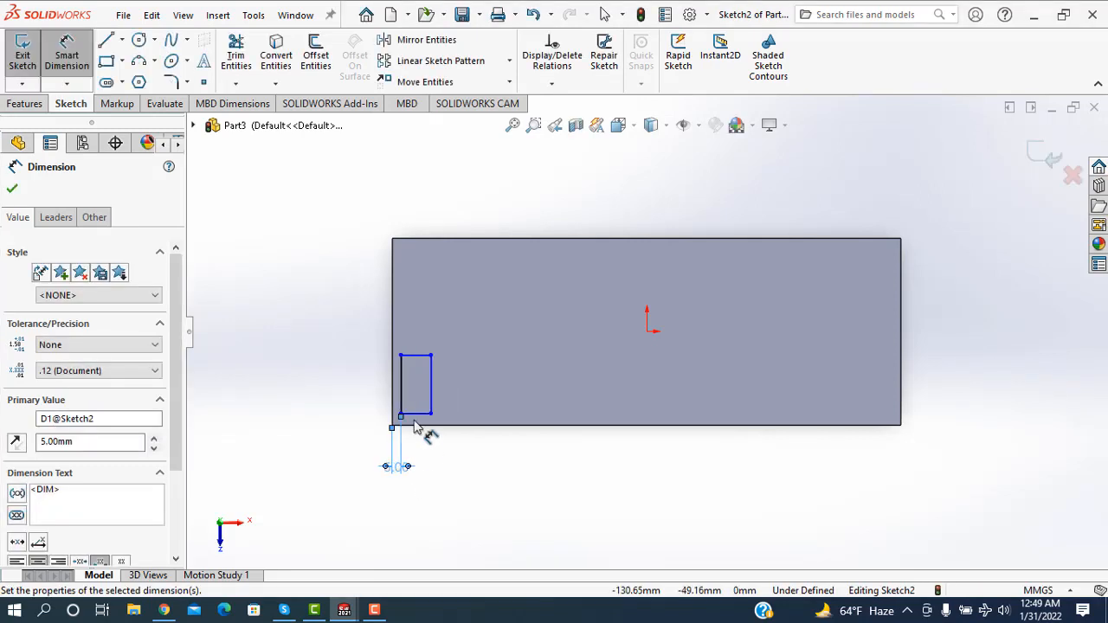
Dimension the small rectangle's bottom side 5 mm from the block's lower edge
left_click(416, 415)
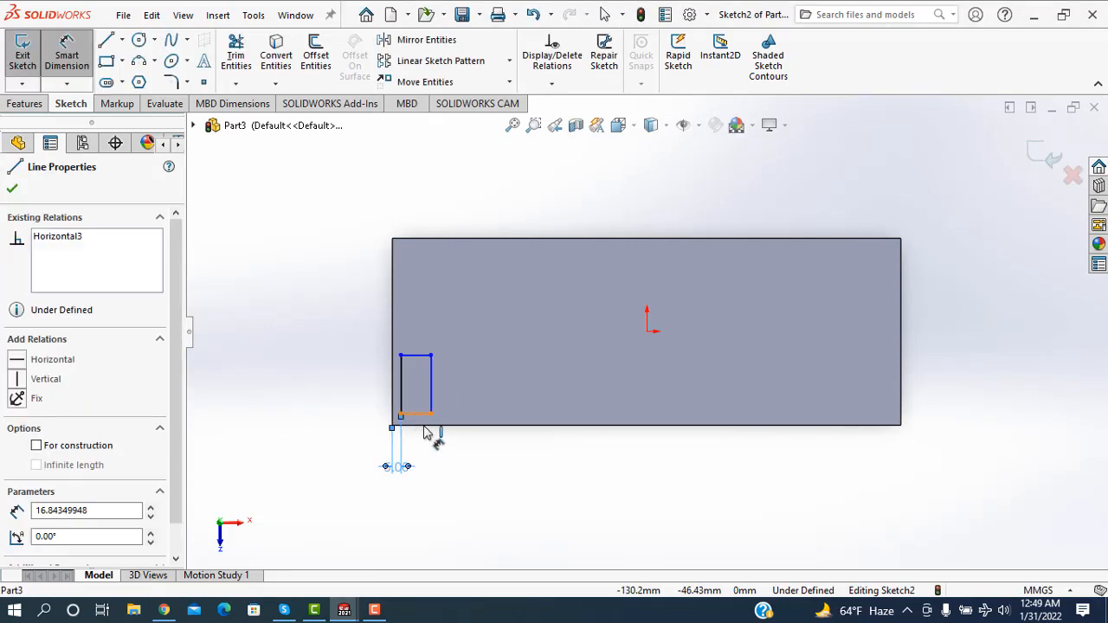
left_click(645, 425)
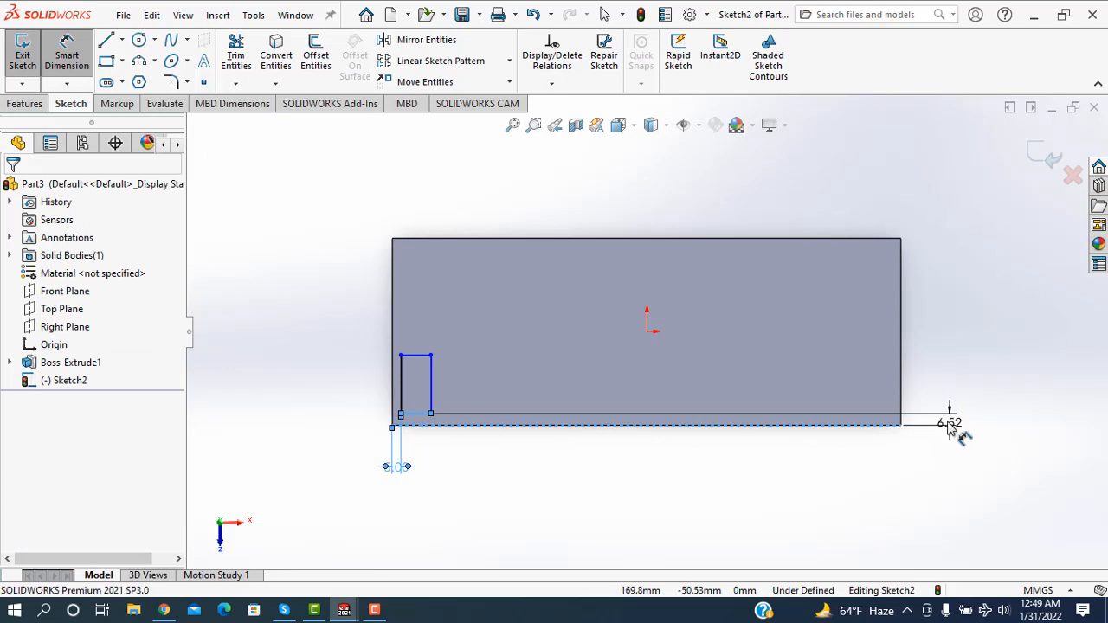
left_click(950, 430)
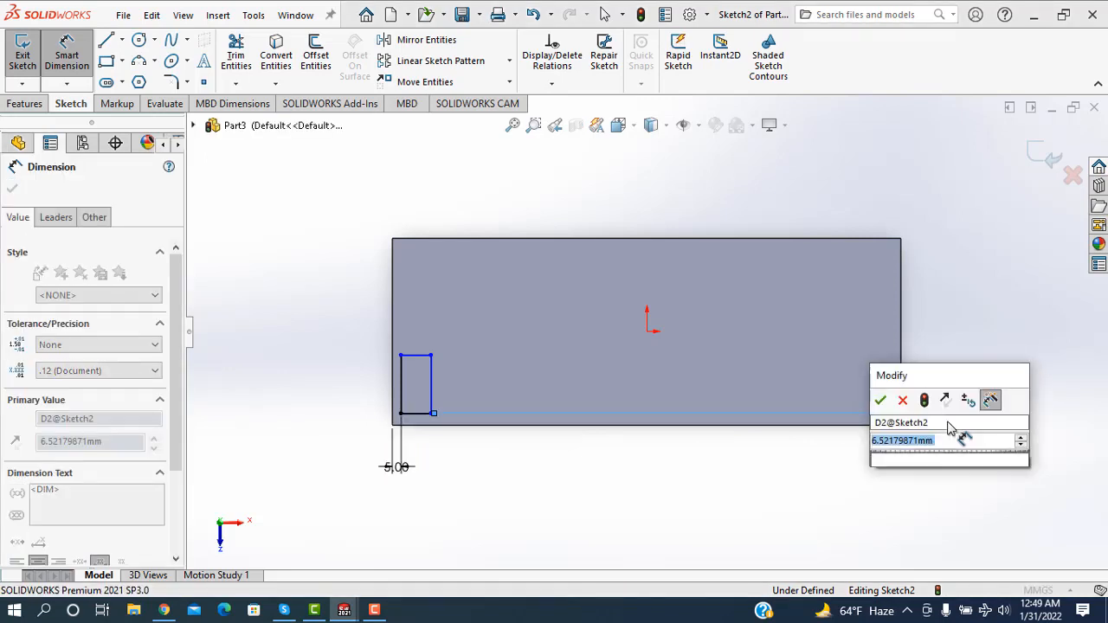
type("5")
key("Return")
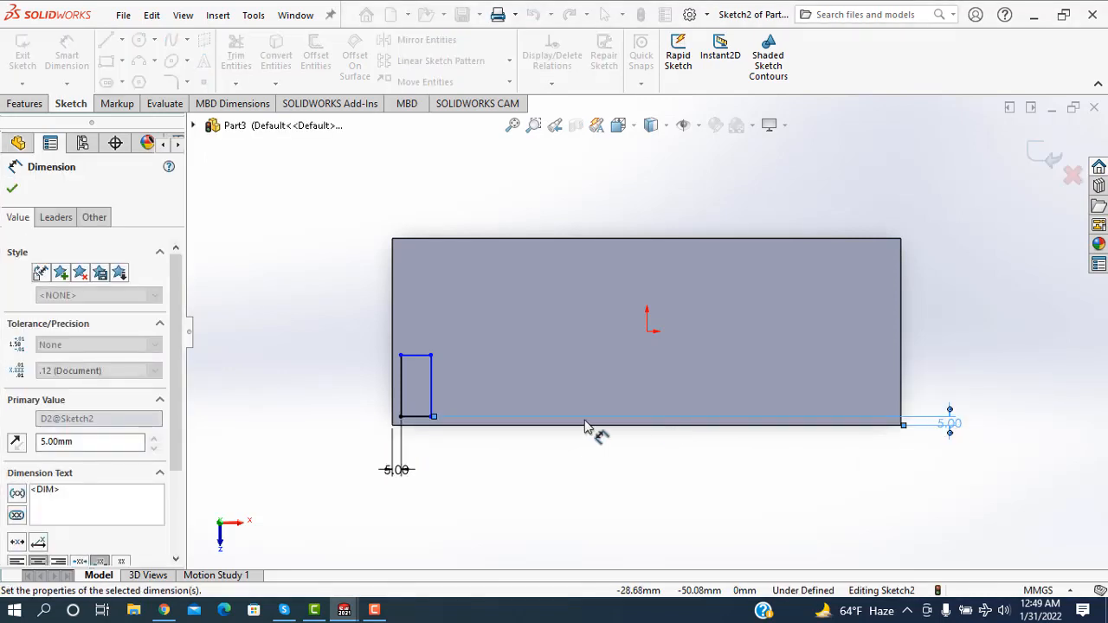
Dimension the small rectangle's horizontal side and set its width to 30 mm
left_click(422, 357)
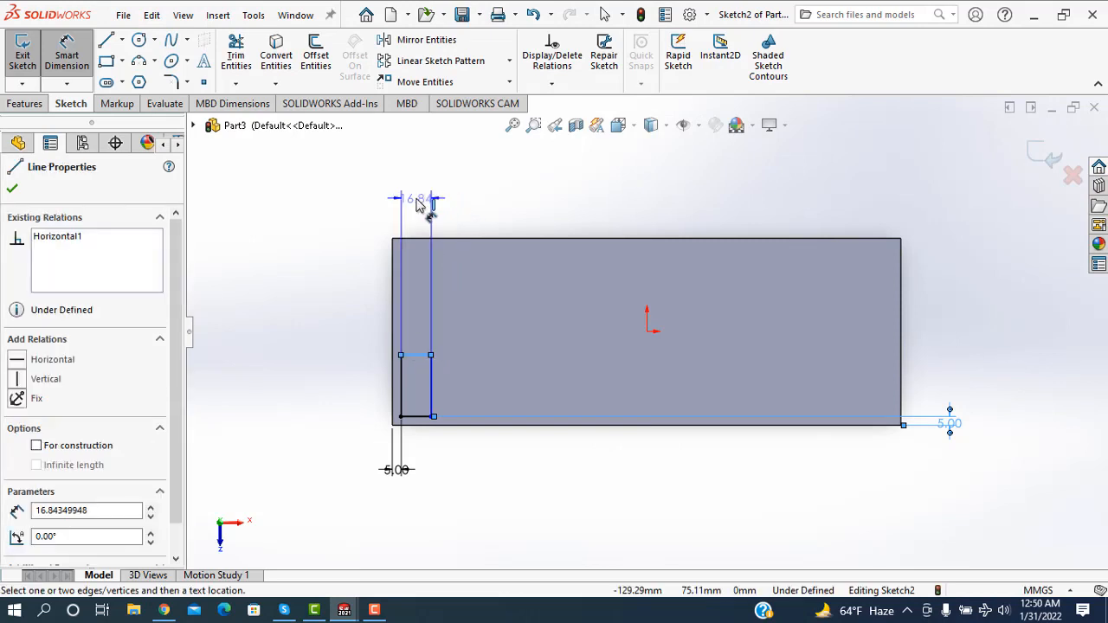
left_click(414, 201)
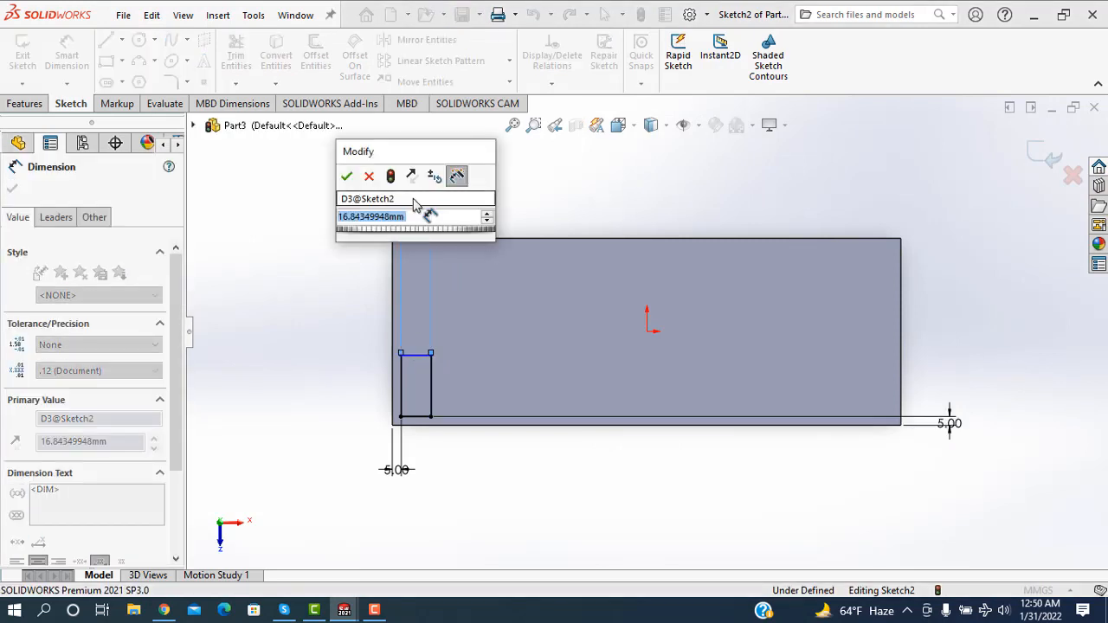
type("30")
key("Return")
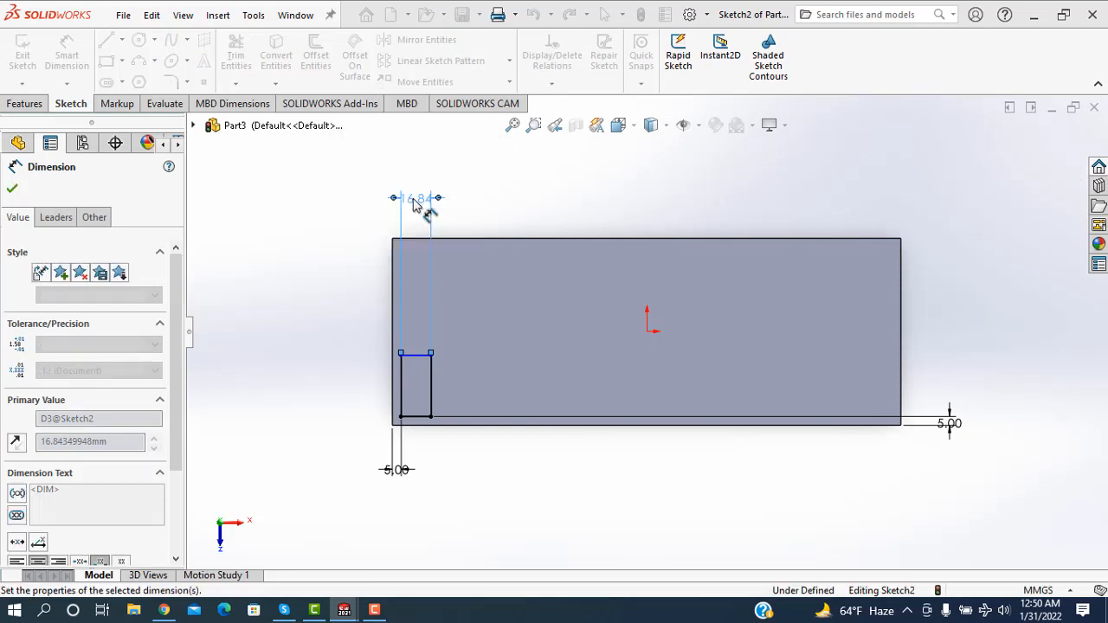
Dimension the small rectangle's vertical side at 45 mm and finish the sketch
left_click(402, 374)
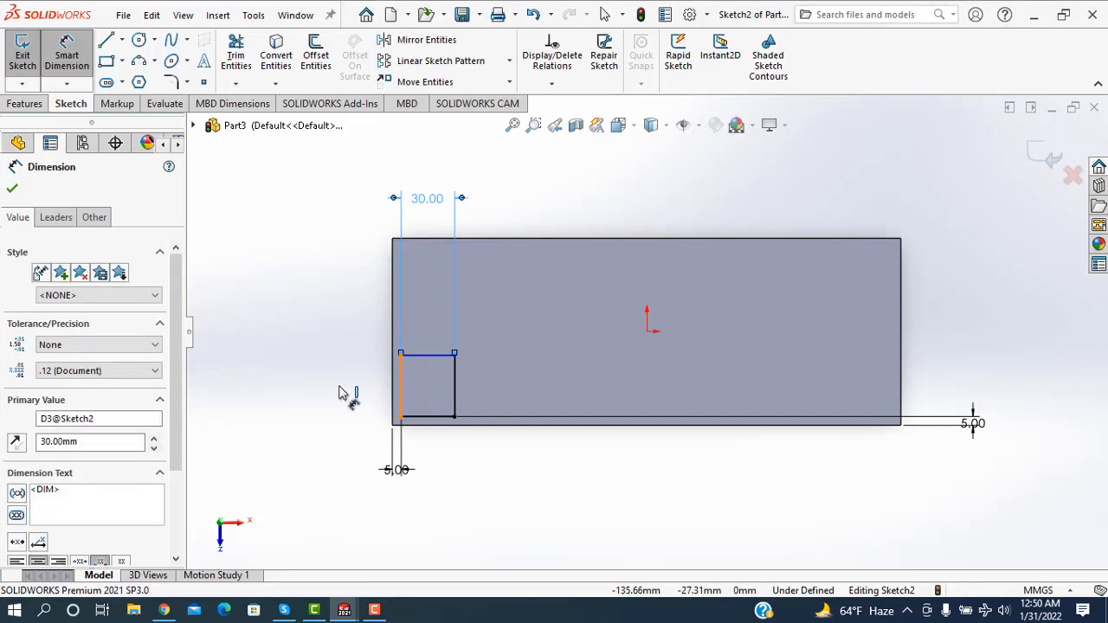
left_click(339, 396)
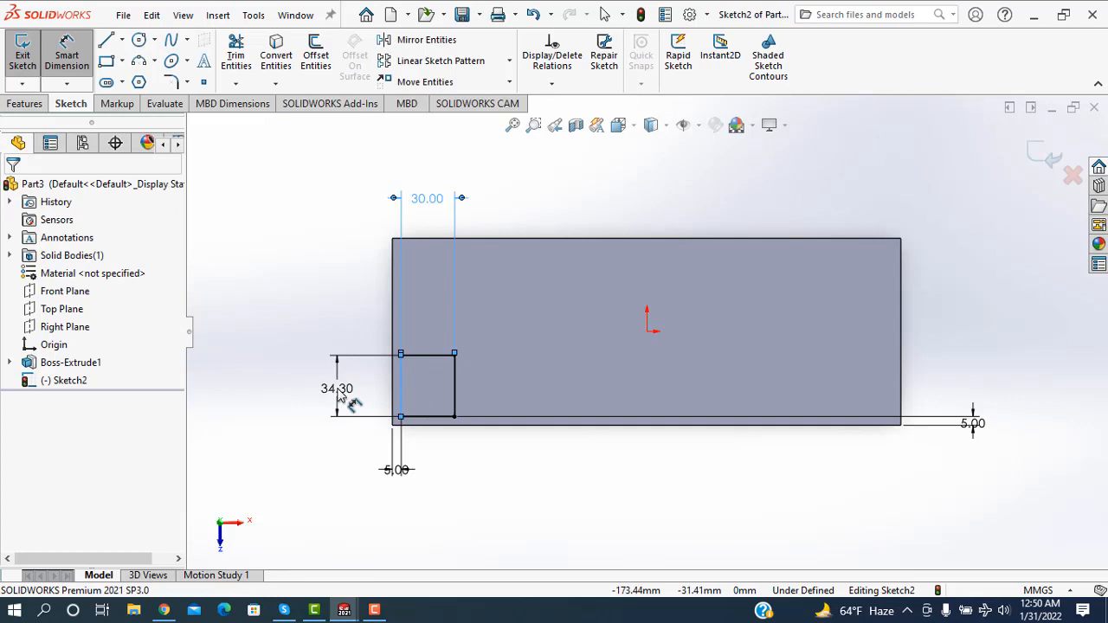
type("45")
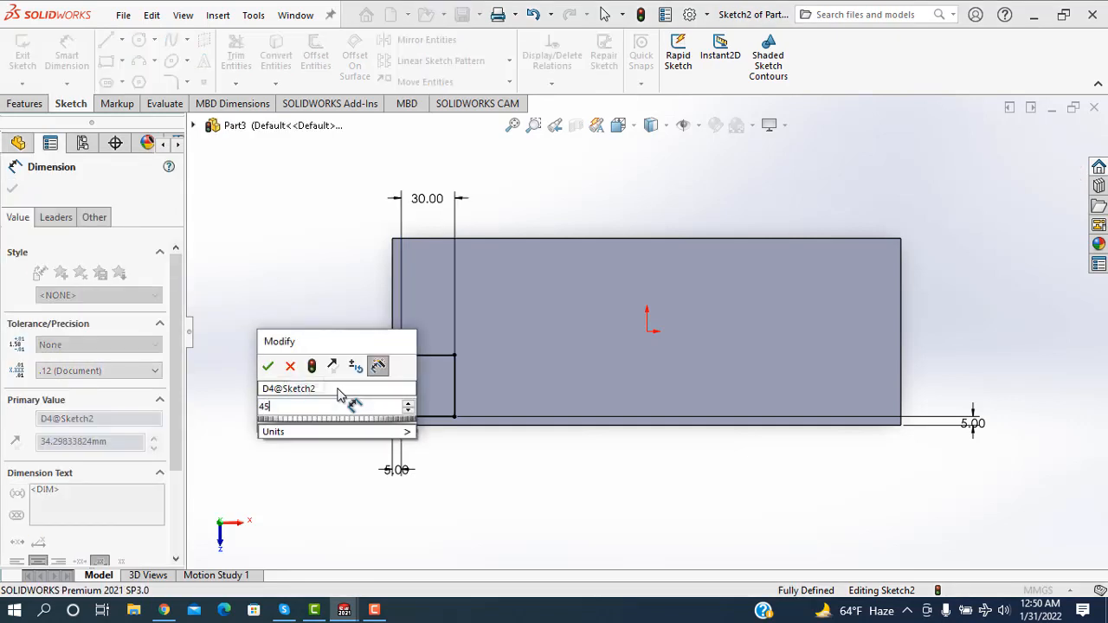
key("Return")
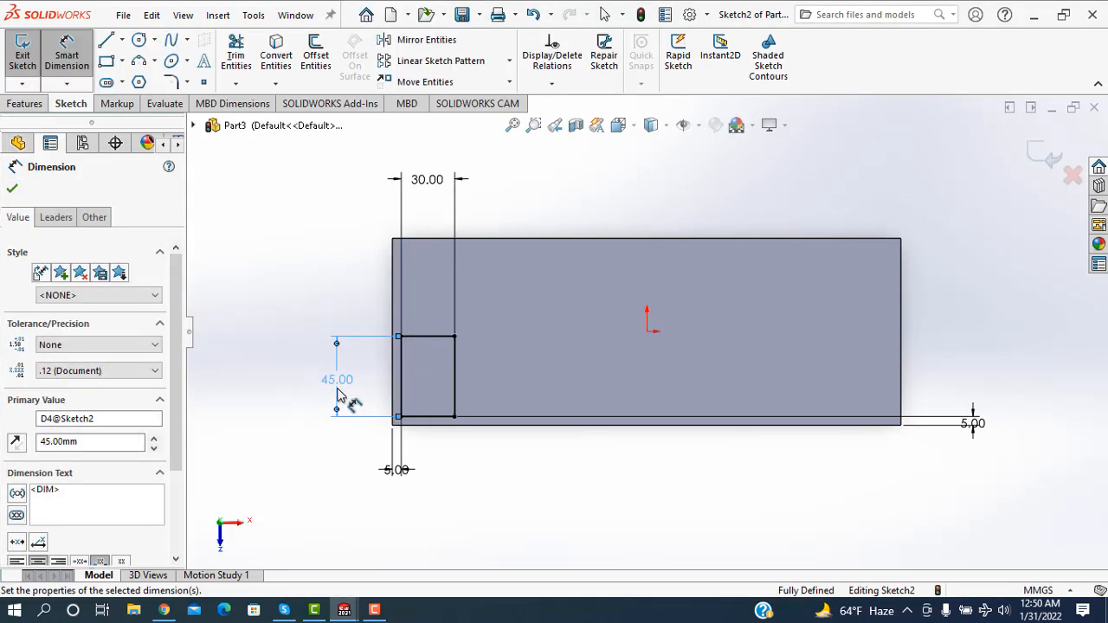
left_click(13, 189)
key("Escape")
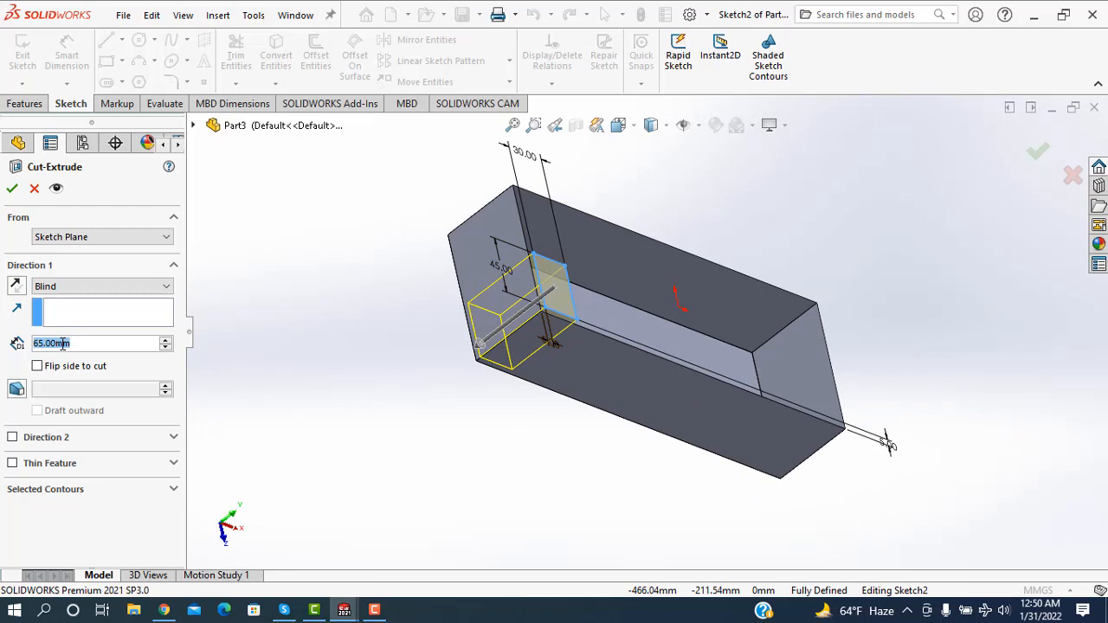
Cut the rectangle blind to a depth of 35 mm with a 10-degree inward draft
type("35")
key("Return")
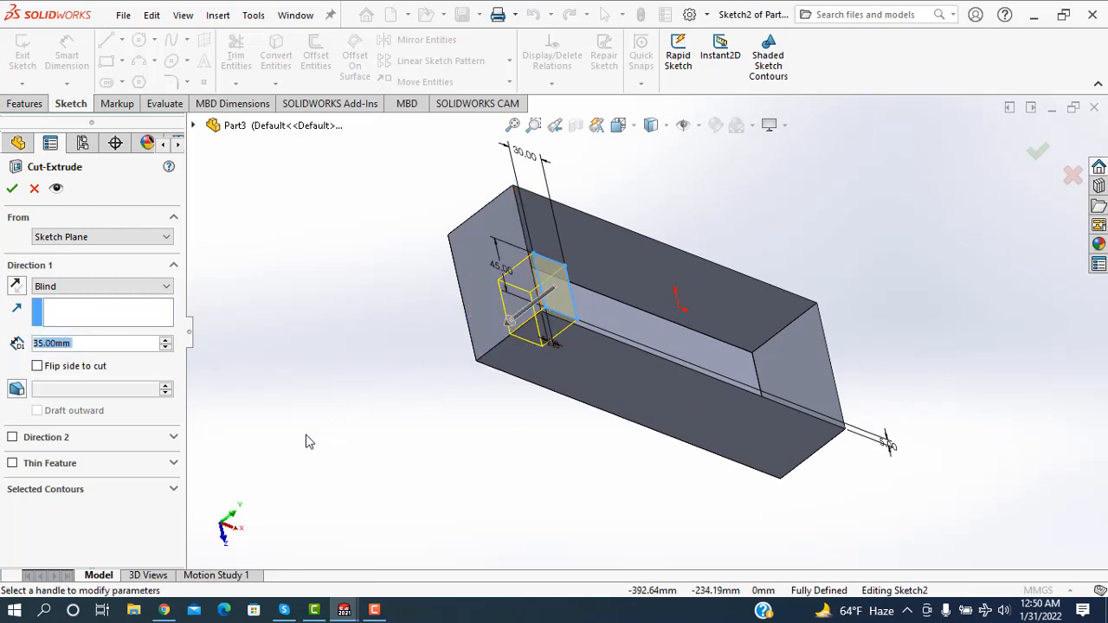
left_click(15, 391)
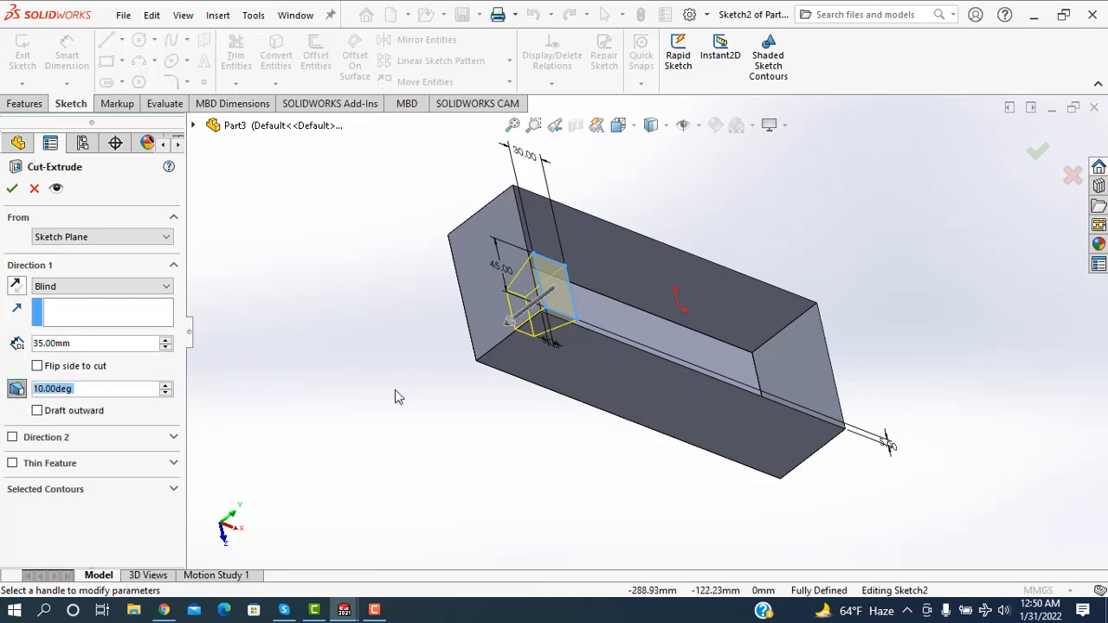
middle_click_drag(395, 398, 342, 428)
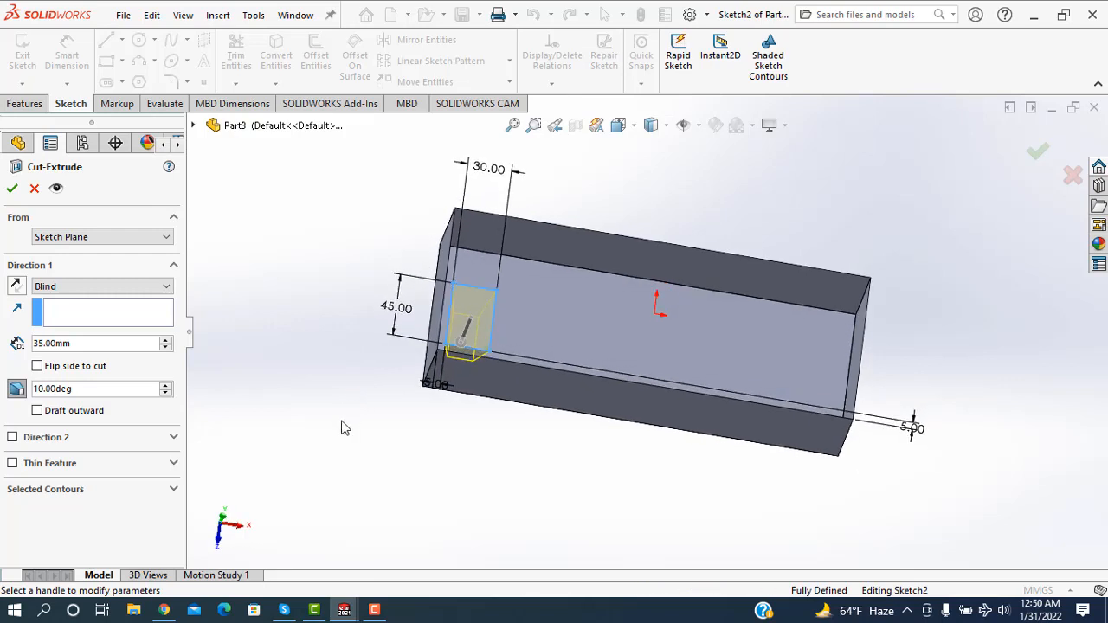
left_click(12, 190)
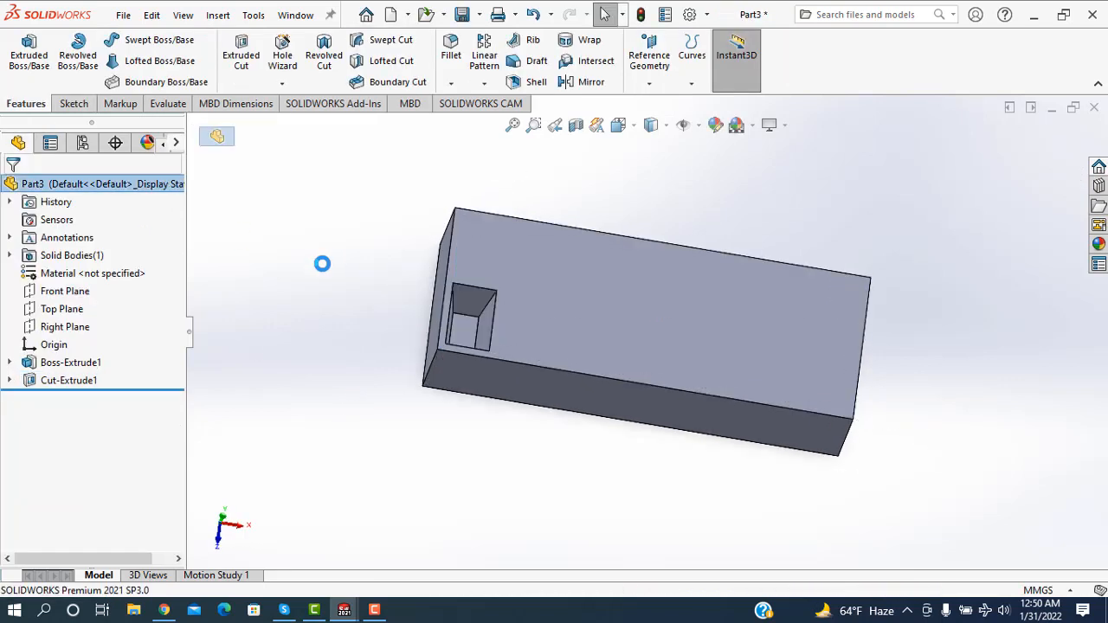
Try to fillet the cavity's four walls and floor with a 2 mm radius
mouse_move(380, 286)
middle_mouse_down()
mouse_move(349, 363)
mouse_move(358, 302)
mouse_move(378, 274)
mouse_move(363, 282)
middle_mouse_up()
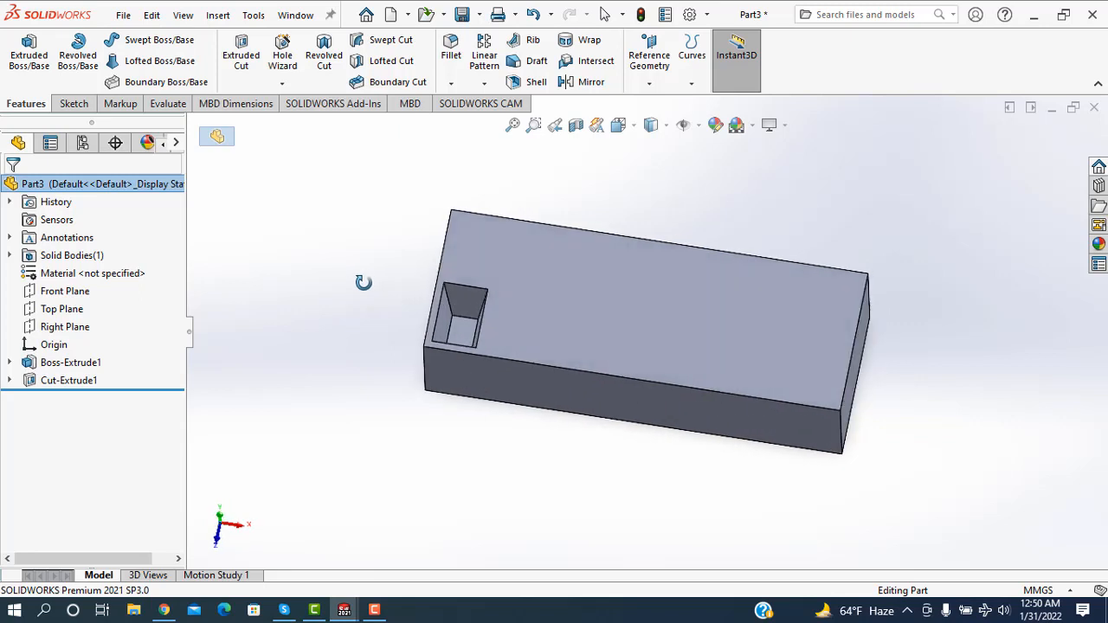
left_click(449, 57)
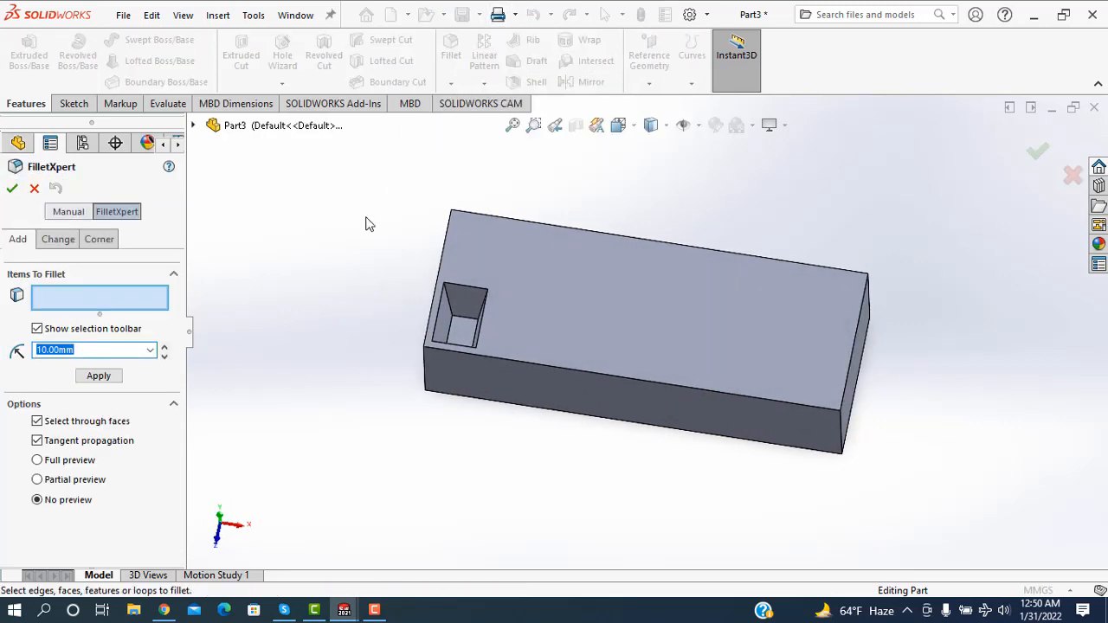
left_click(460, 308)
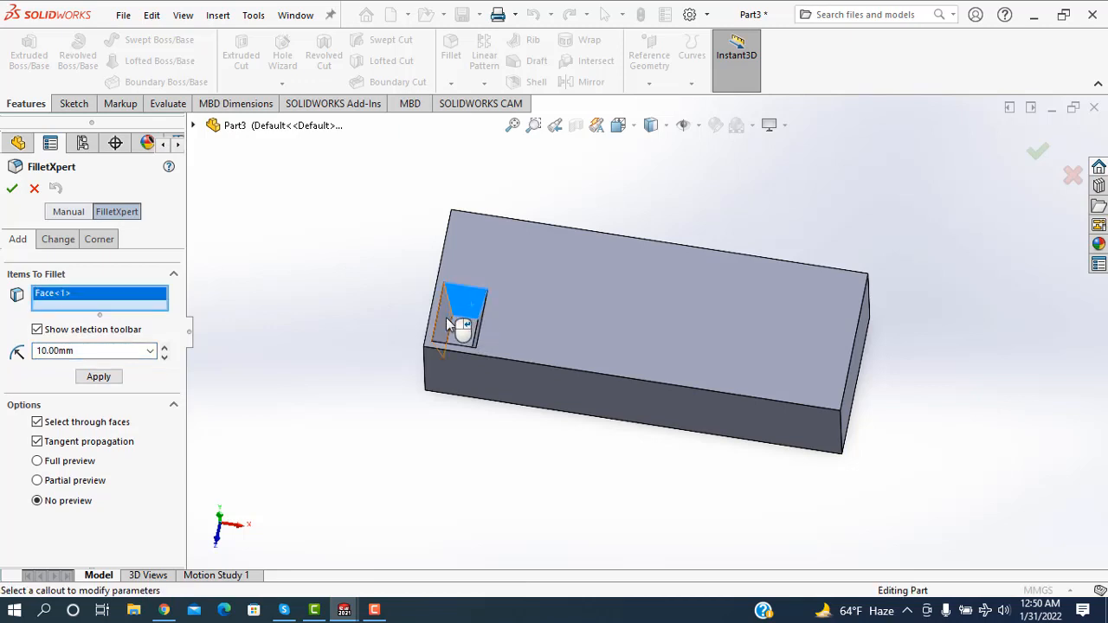
left_click(446, 317)
middle_click_drag(354, 285, 392, 379)
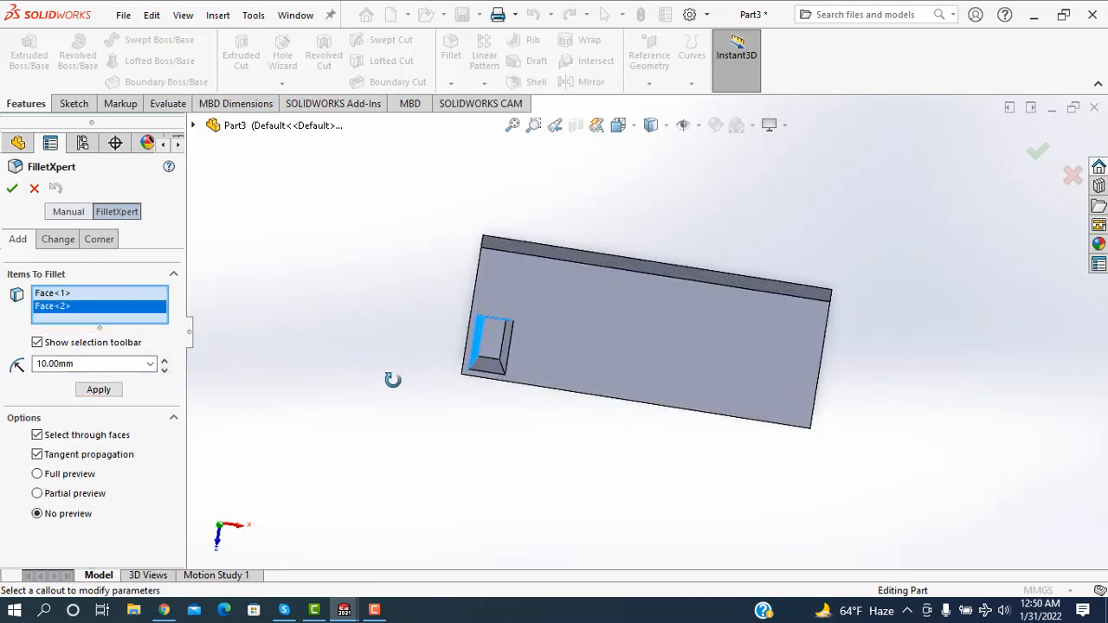
left_click(504, 357)
middle_click_drag(458, 346, 468, 342)
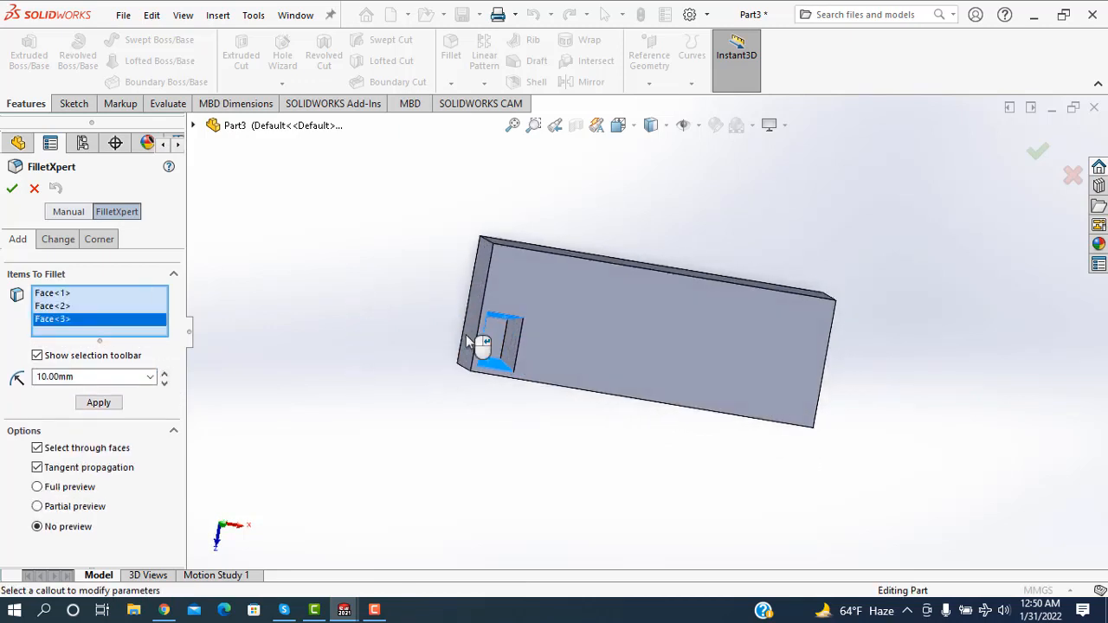
left_click(509, 349)
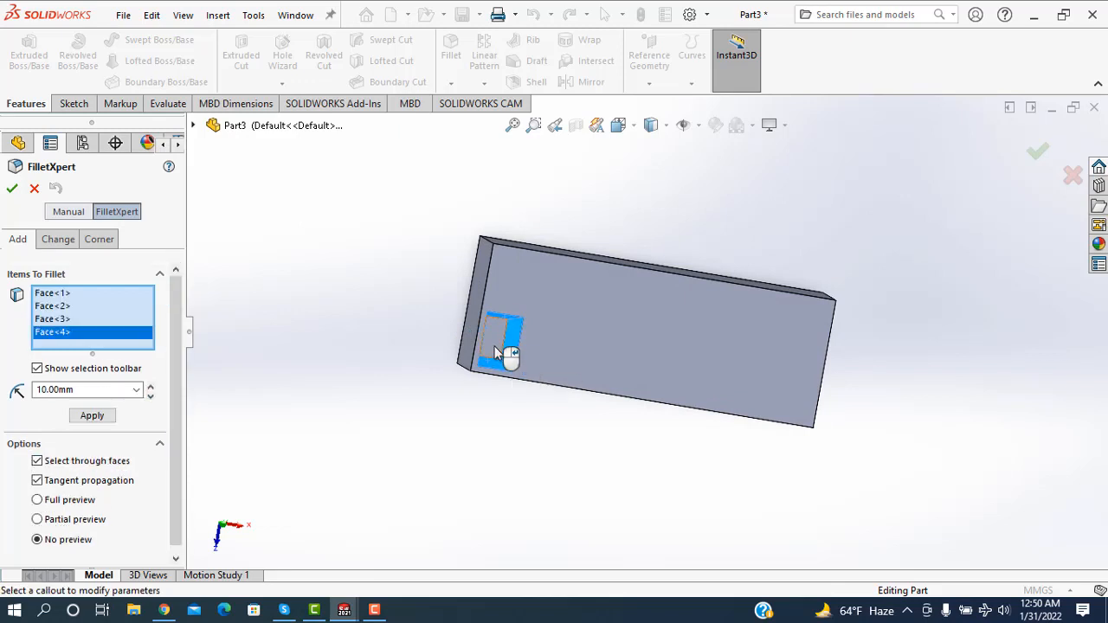
left_click(493, 348)
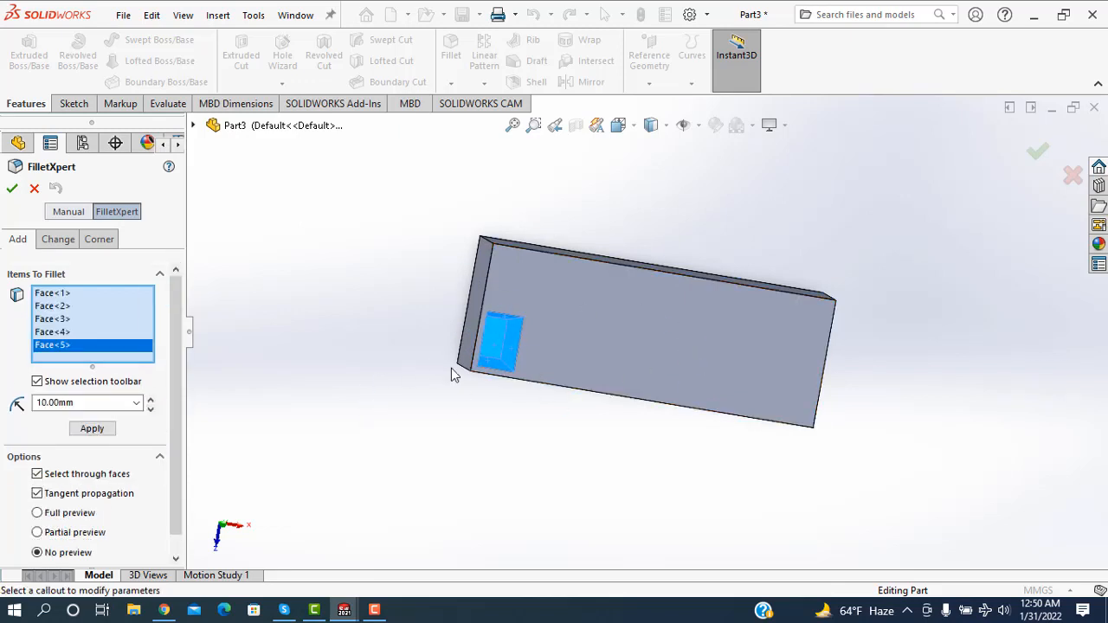
double_click(67, 402)
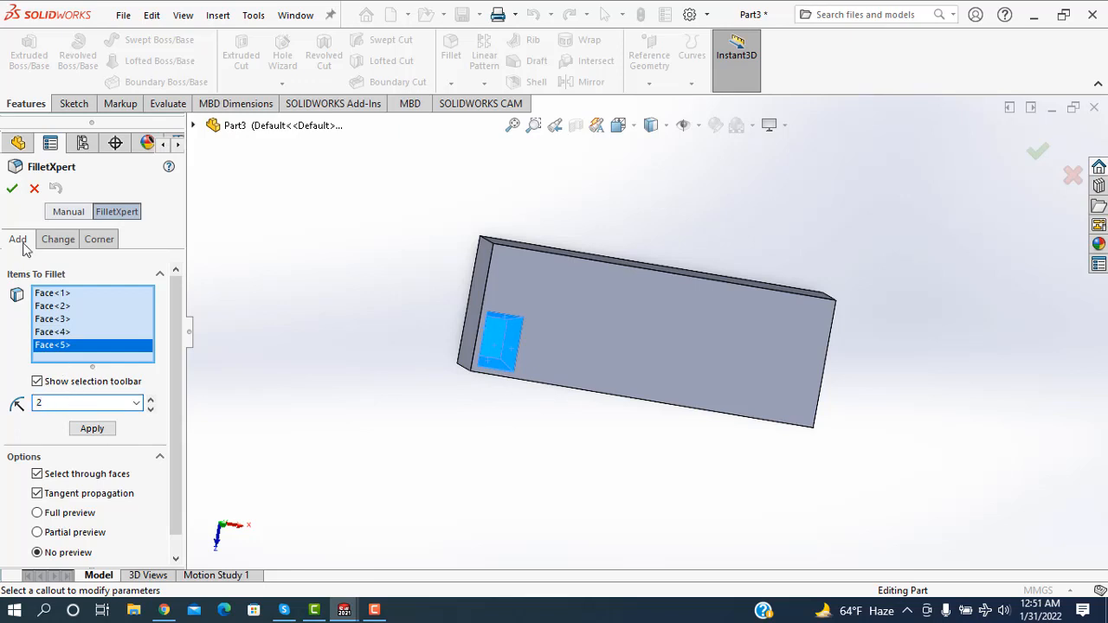
left_click(13, 189)
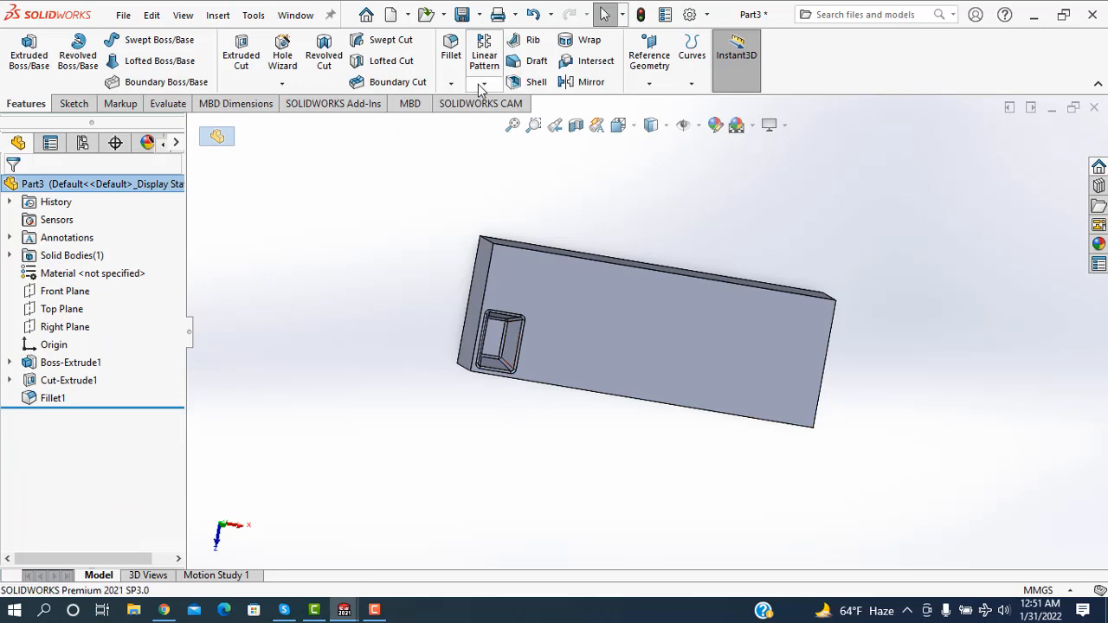
left_click(483, 84)
left_click(488, 102)
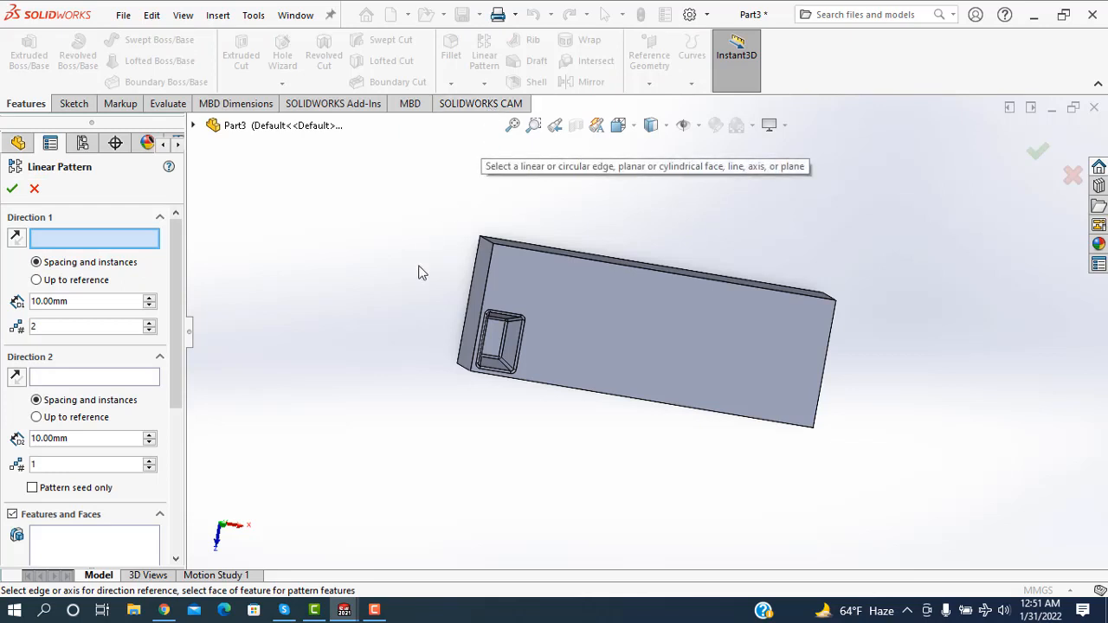
middle_click_drag(436, 389, 415, 296)
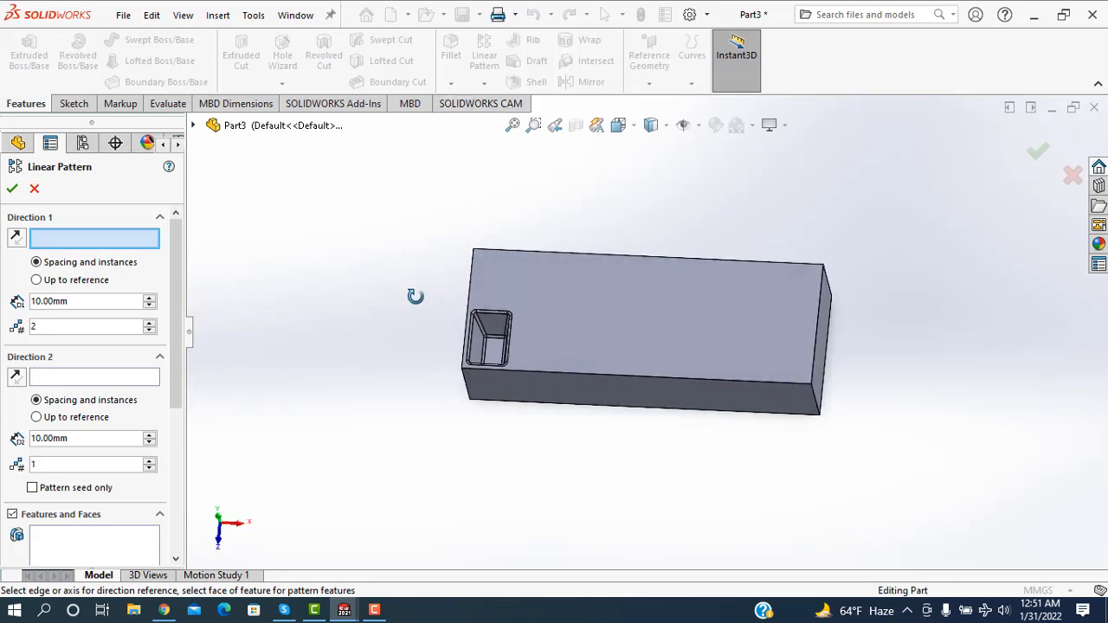
left_click(468, 307)
left_click(35, 190)
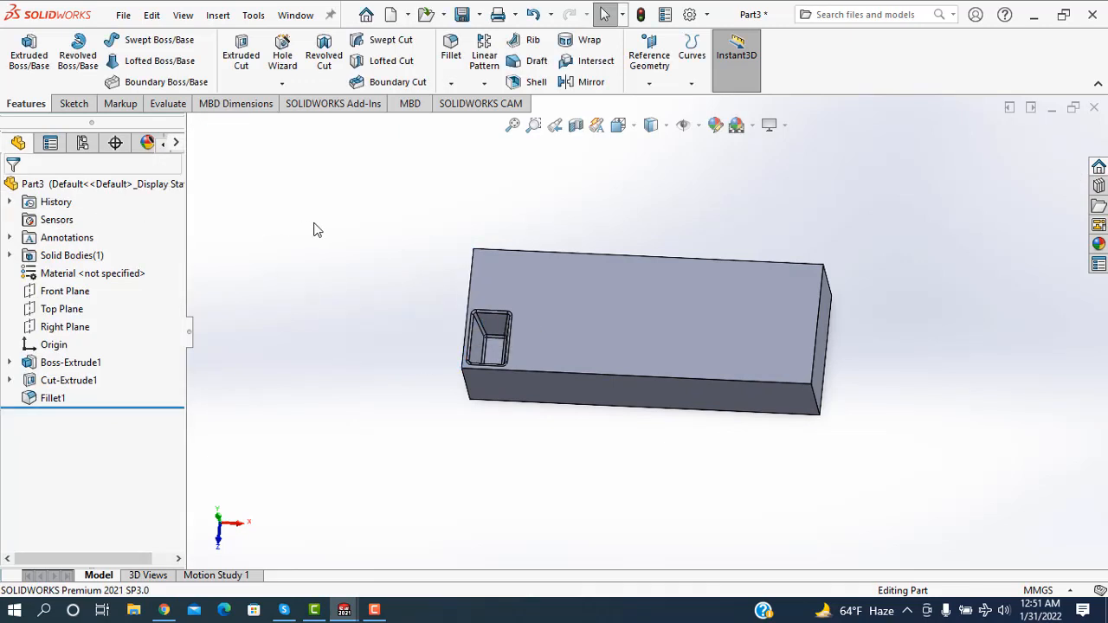
Undo the cavity fillet
key("ctrl+z")
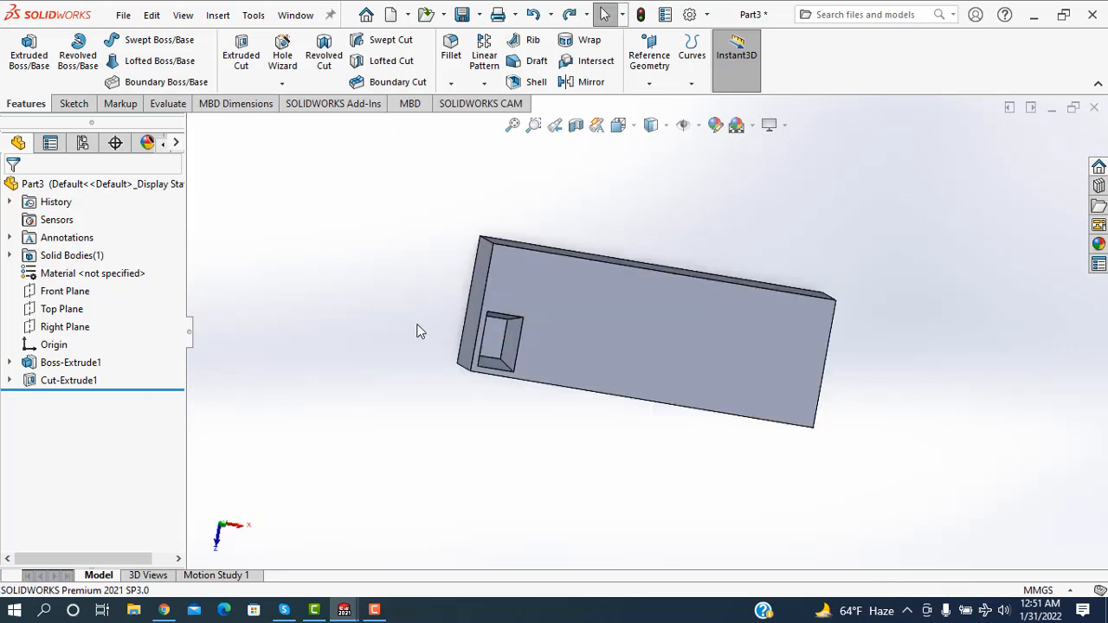
Apply a 2 mm fillet to all five faces of the cavity, the four walls and the floor
middle_click_drag(417, 332, 488, 272)
left_click(450, 56)
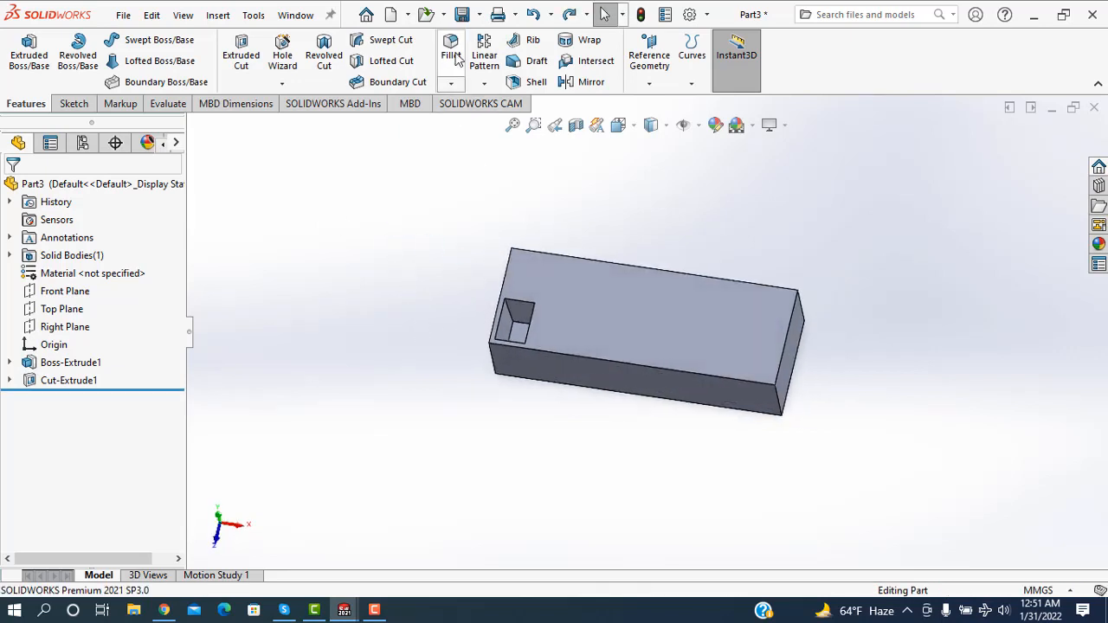
scroll(520, 335, "down", 2)
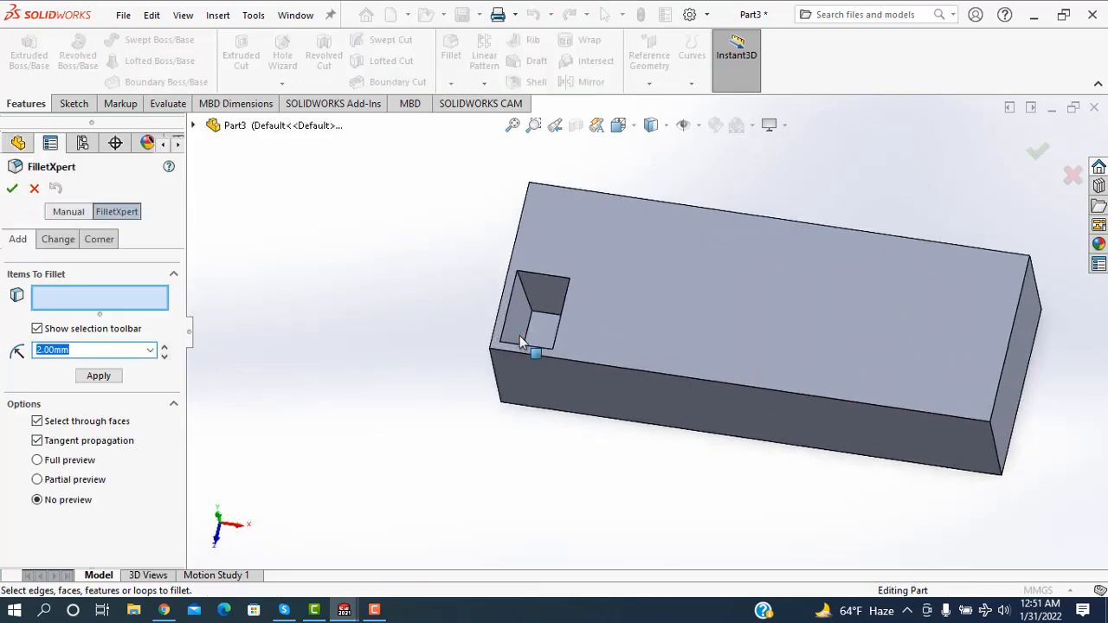
left_click(555, 290)
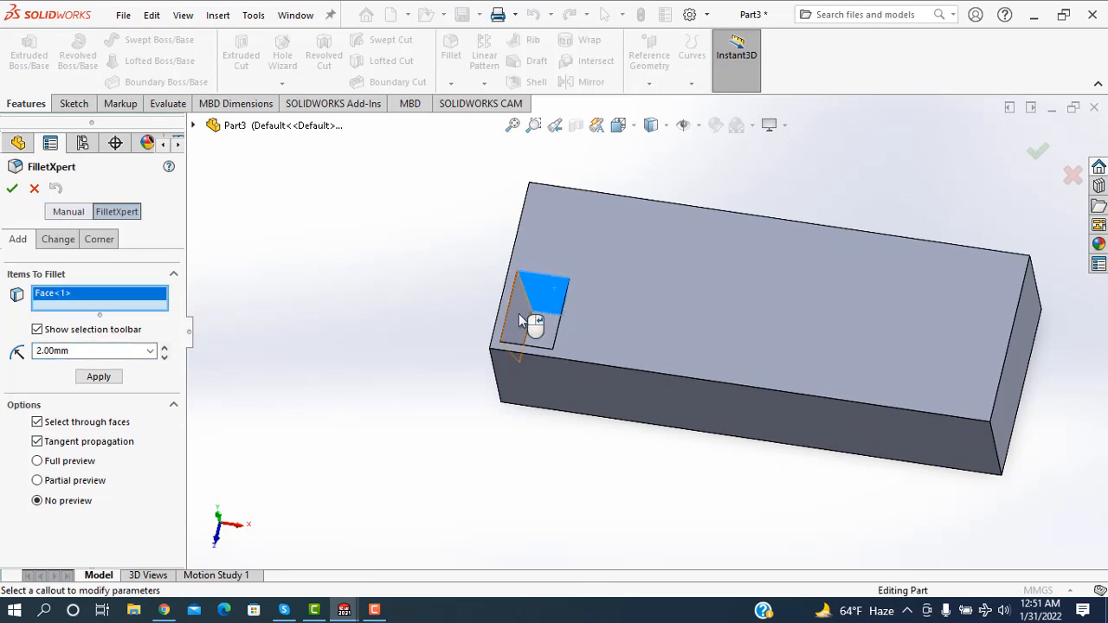
left_click(519, 314)
middle_click_drag(440, 300, 435, 453)
left_click(537, 368)
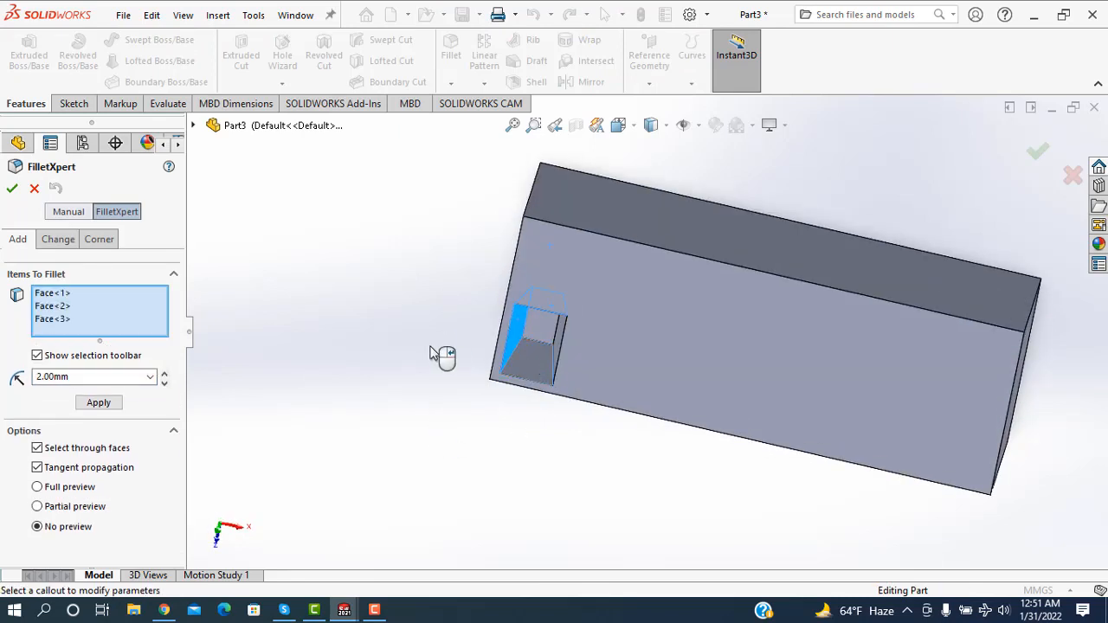
middle_click_drag(440, 354, 604, 353)
left_click(644, 327)
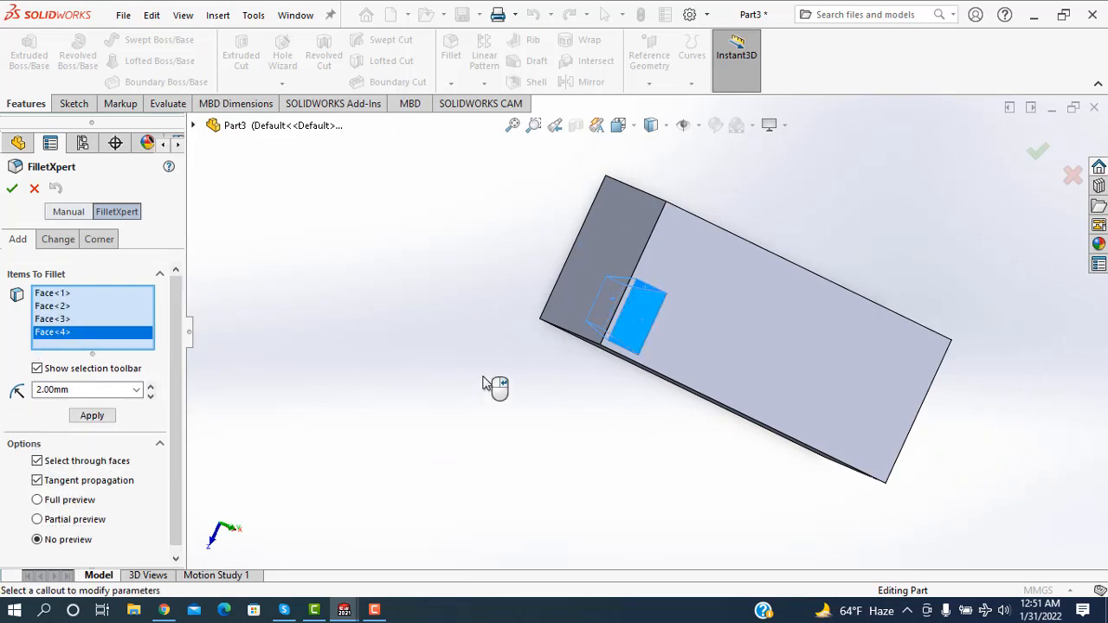
middle_click_drag(494, 383, 450, 304)
left_click(571, 279)
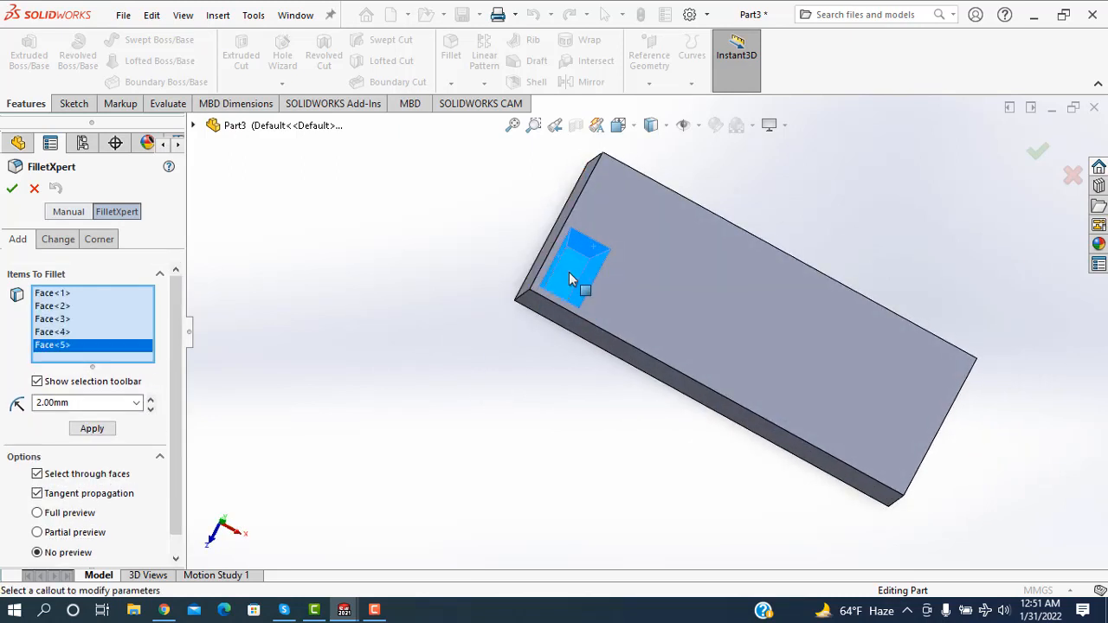
left_click(10, 194)
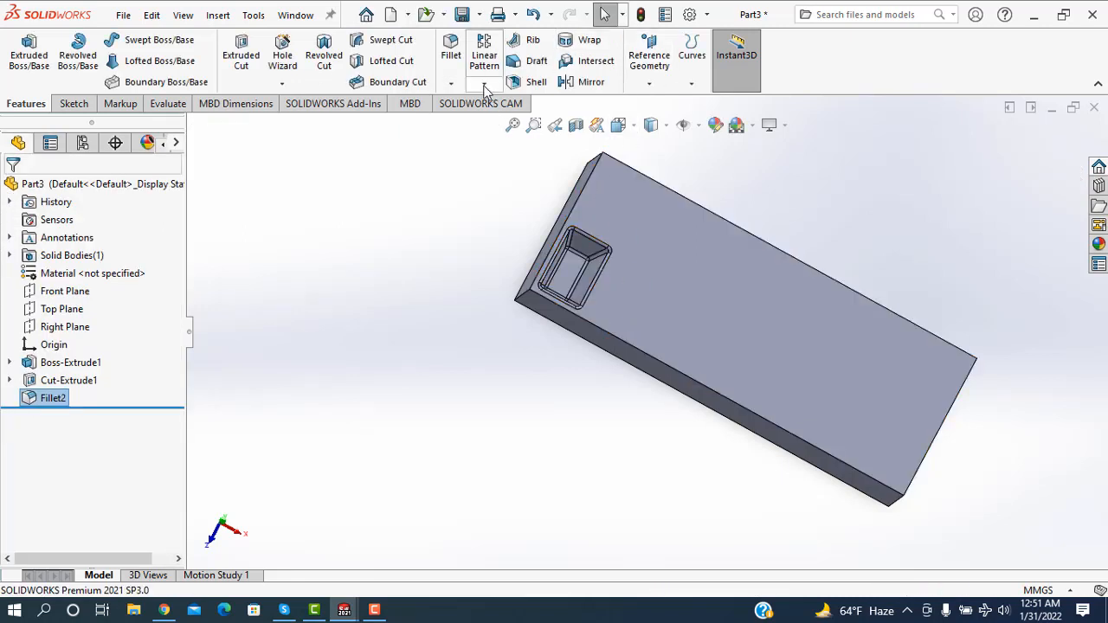
Pattern the cavity cut and its fillet inward along the block's short top edge with 2 instances spaced 50 mm apart
left_click(484, 83)
left_click(500, 103)
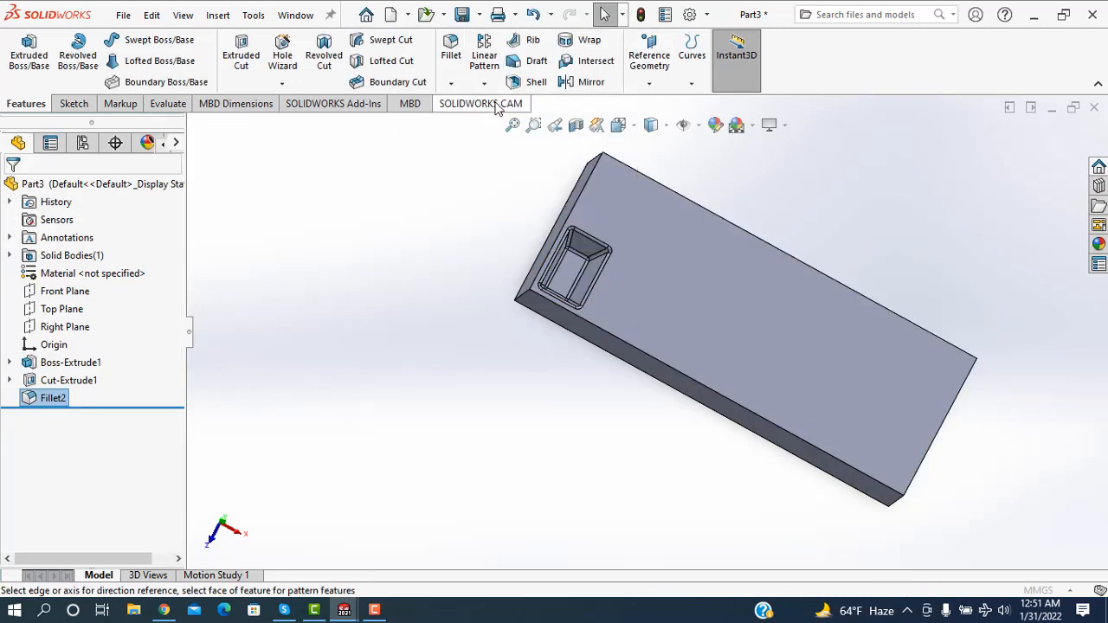
left_click(497, 104)
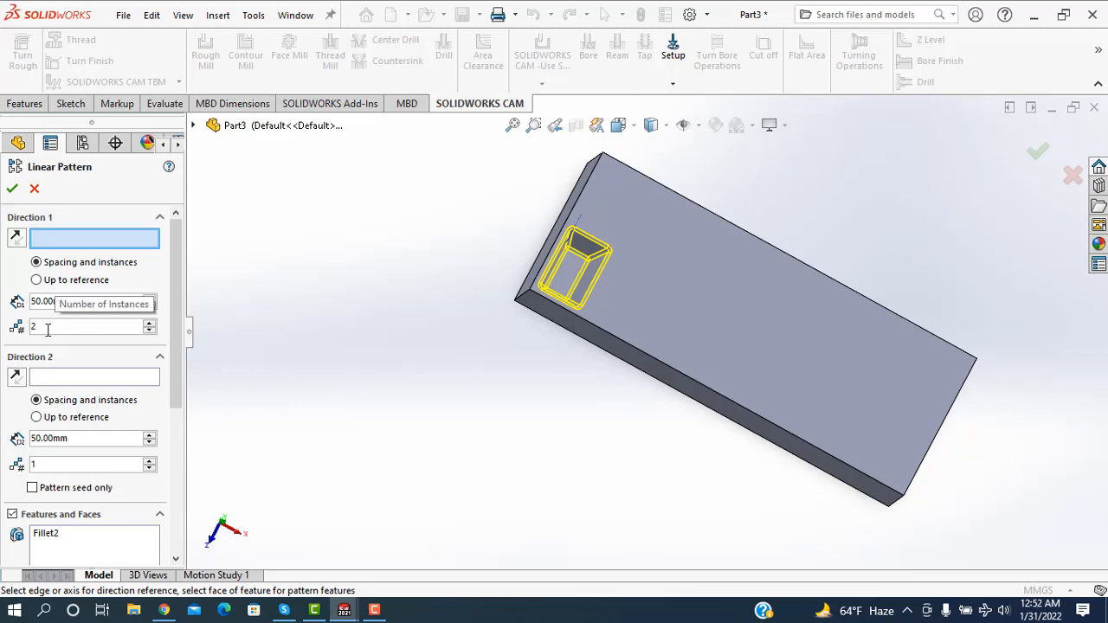
left_click(579, 208)
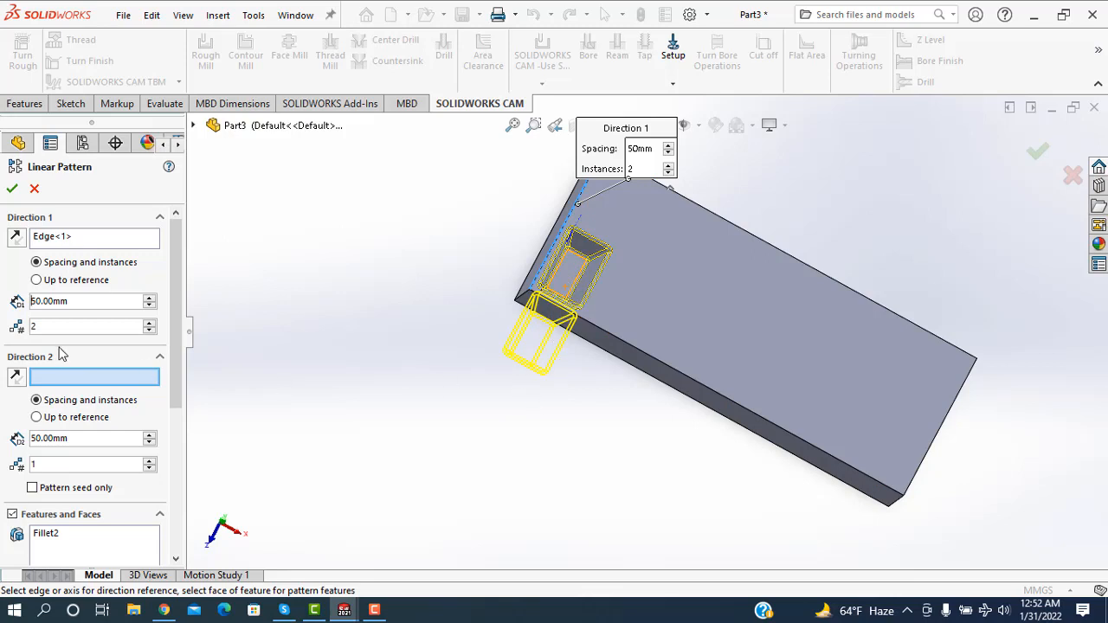
left_click(15, 238)
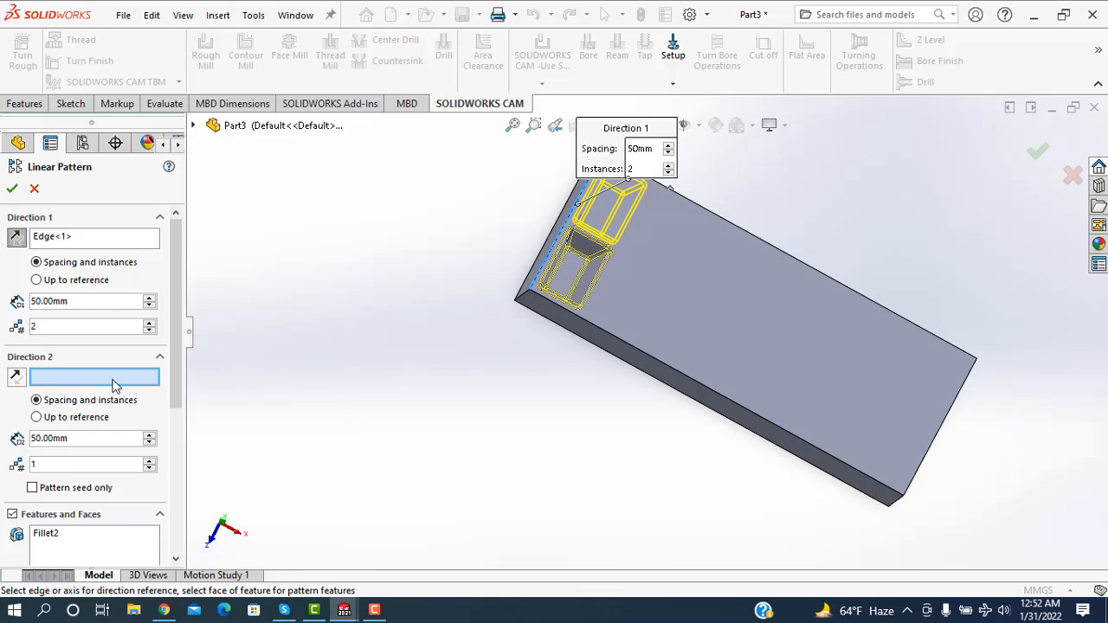
left_click(565, 276)
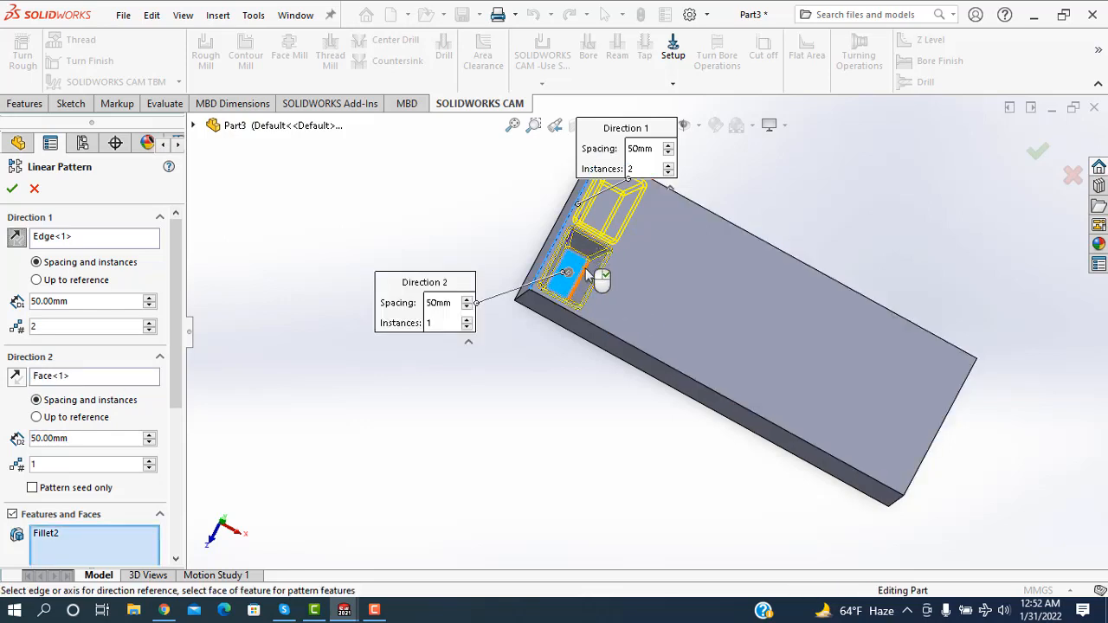
left_click(597, 289)
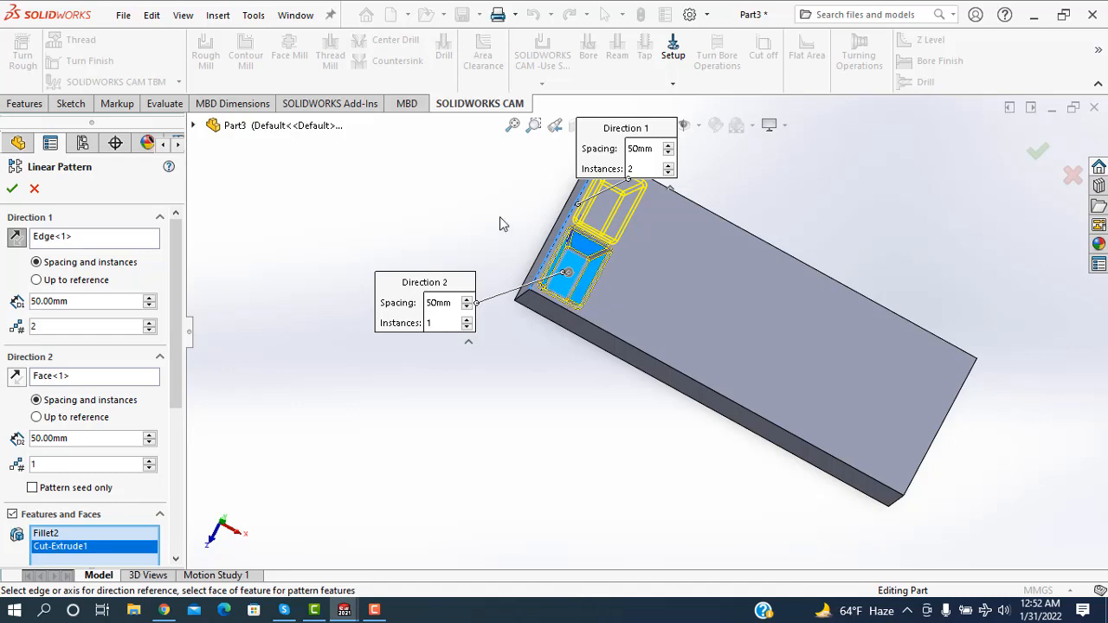
mouse_move(501, 220)
middle_mouse_down()
mouse_move(446, 260)
mouse_move(499, 240)
middle_mouse_up()
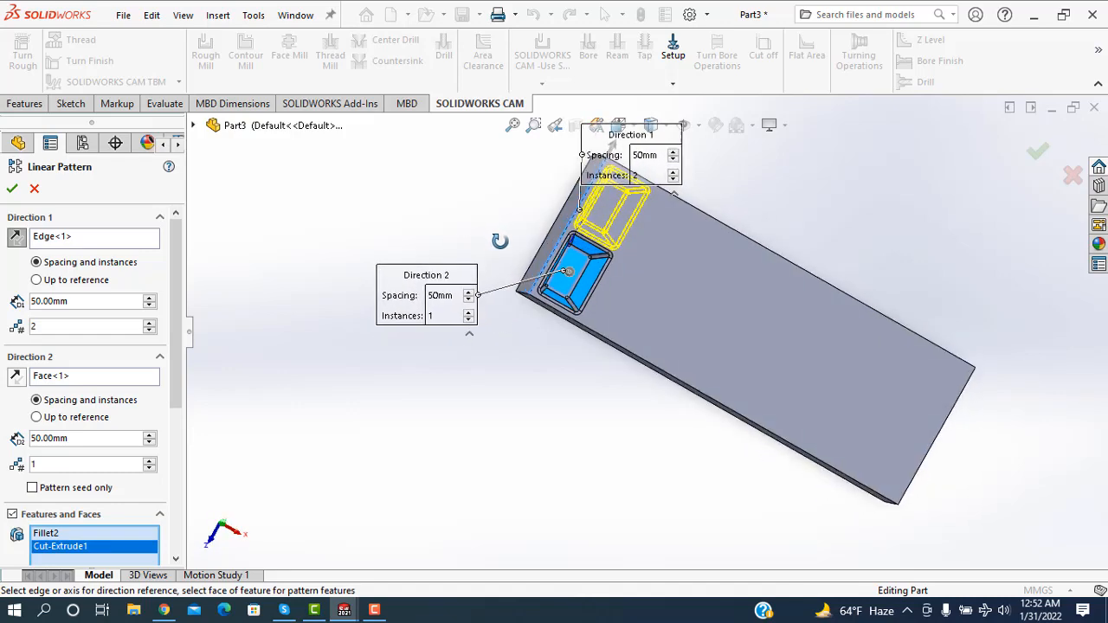
left_click(13, 188)
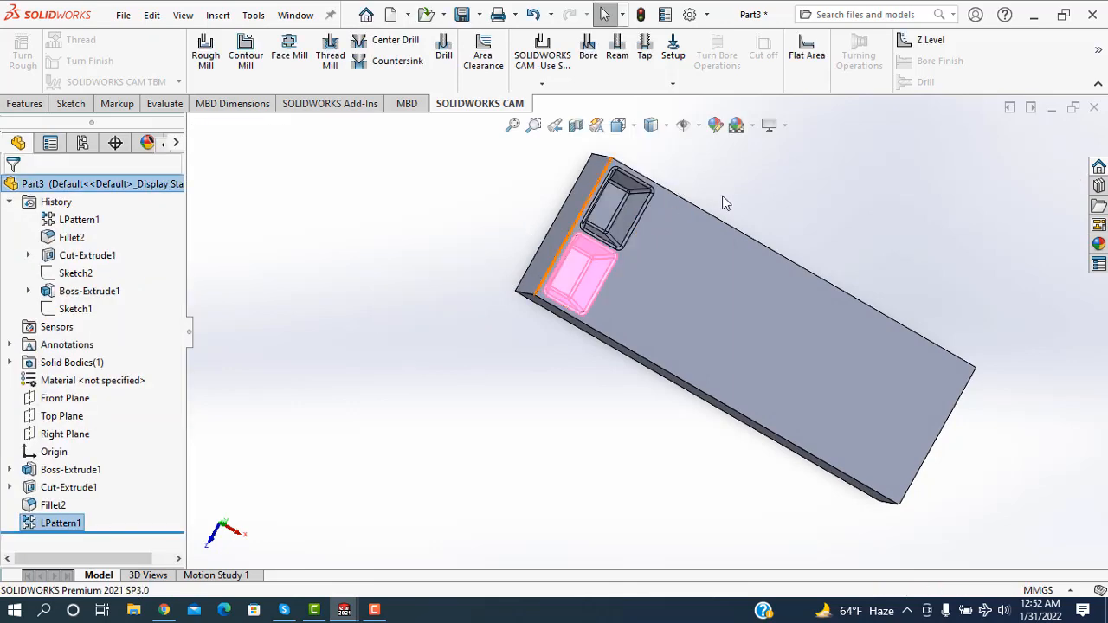
Linearly pattern the cavity pair along the block's long top edge with 8 instances spaced 35 mm apart
left_click(35, 107)
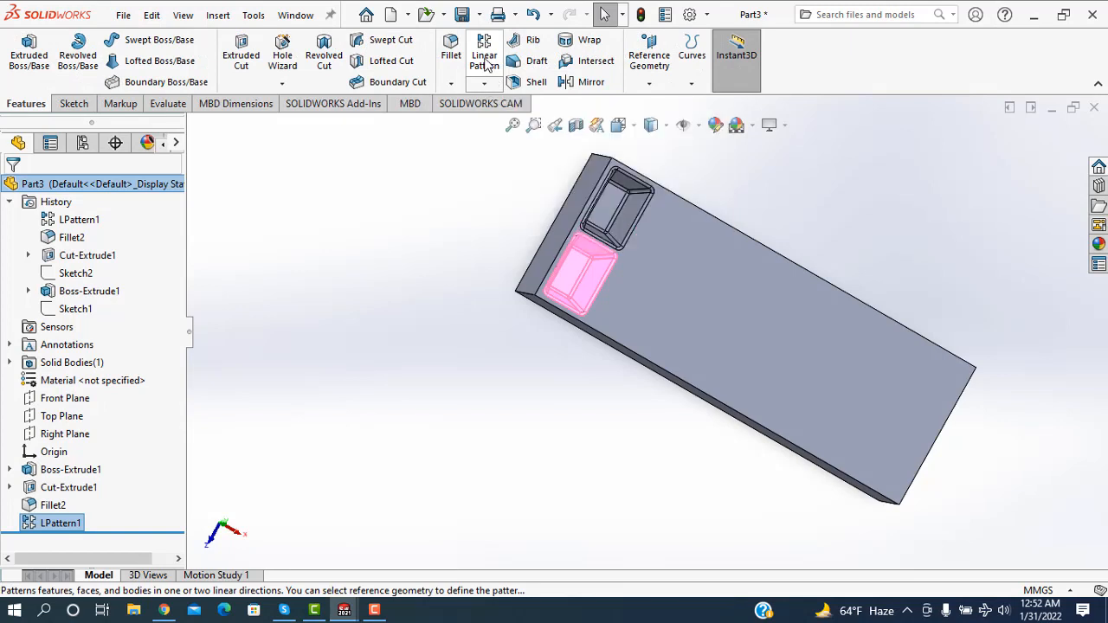
left_click(485, 60)
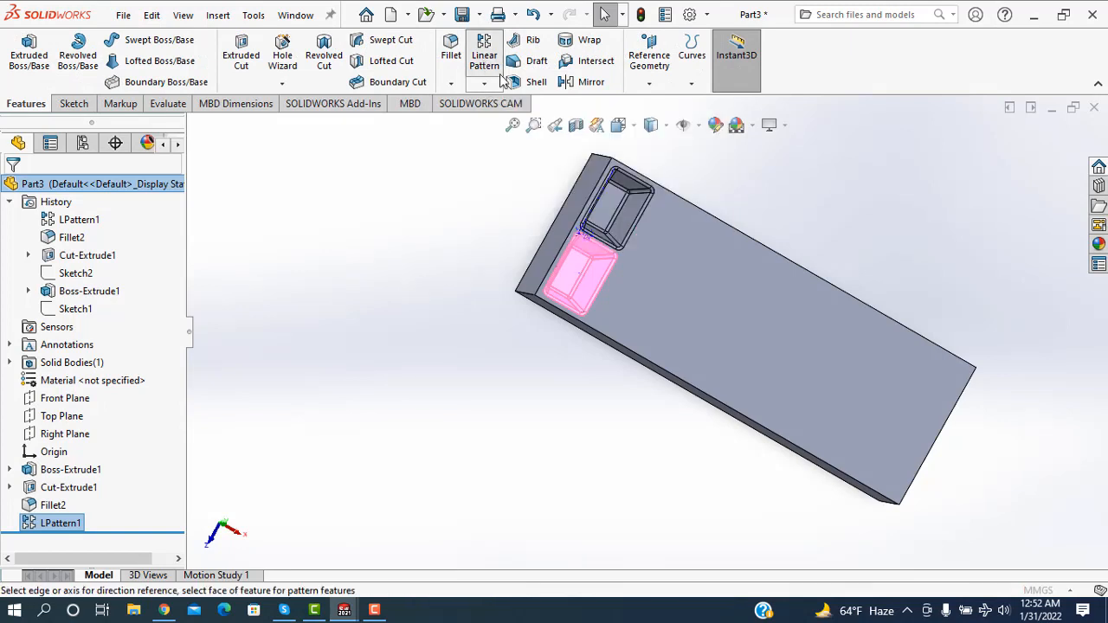
left_click(705, 215)
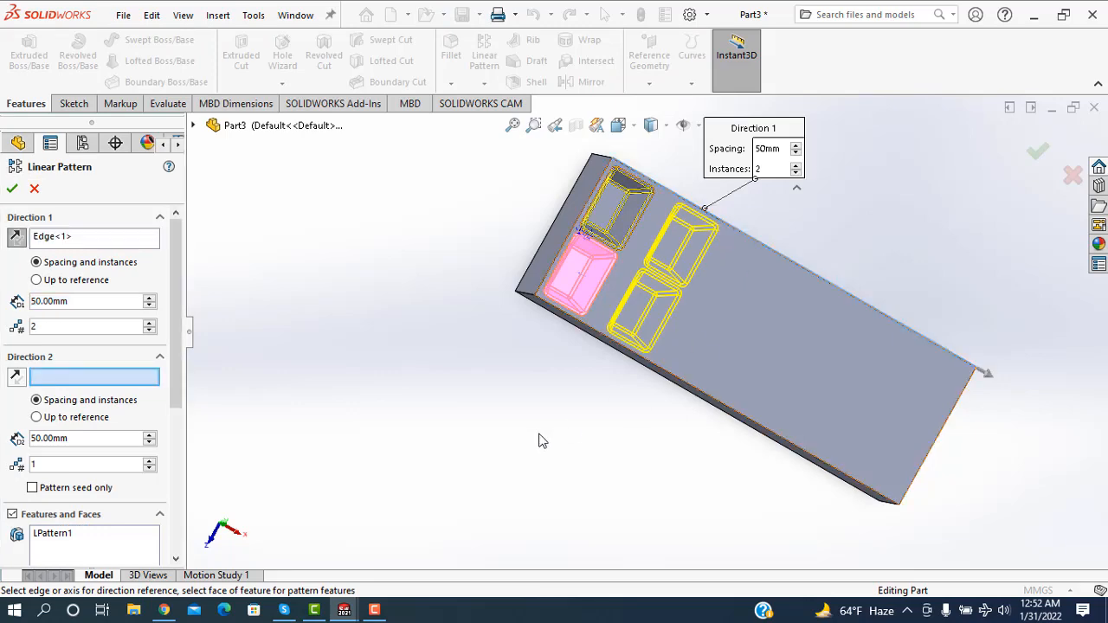
middle_click_drag(507, 383, 589, 286)
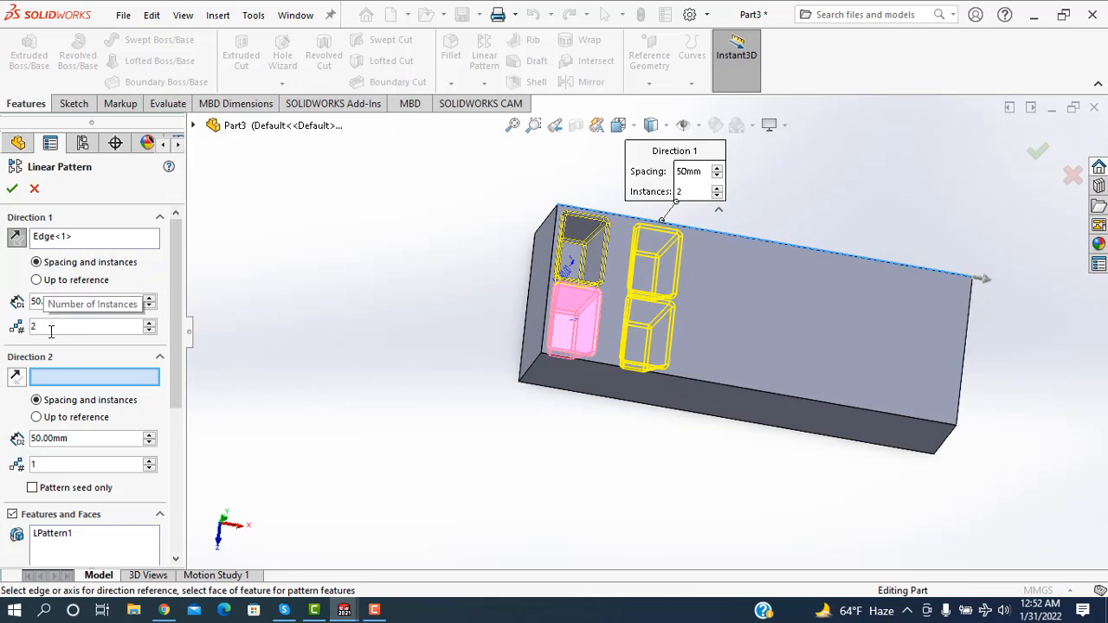
type("8")
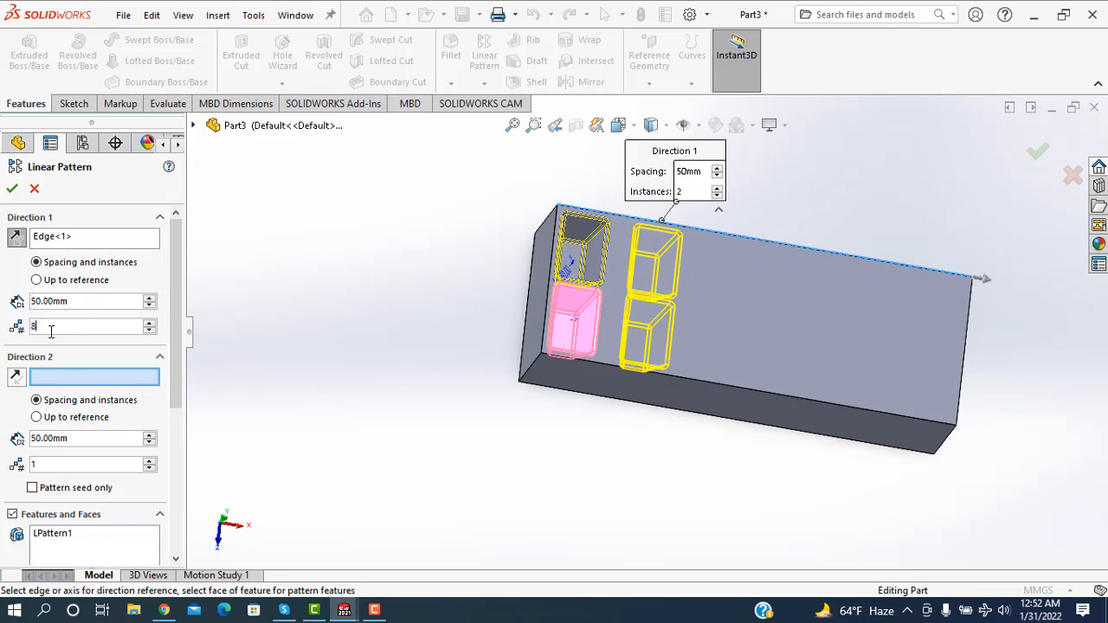
scroll(874, 417, "up", 2)
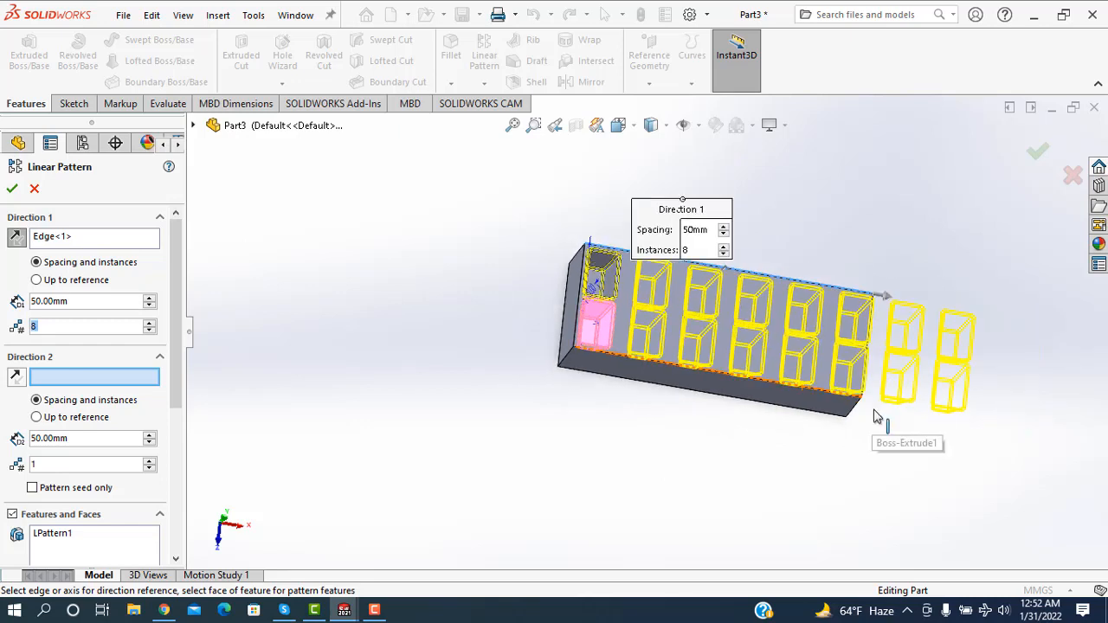
left_click(82, 302)
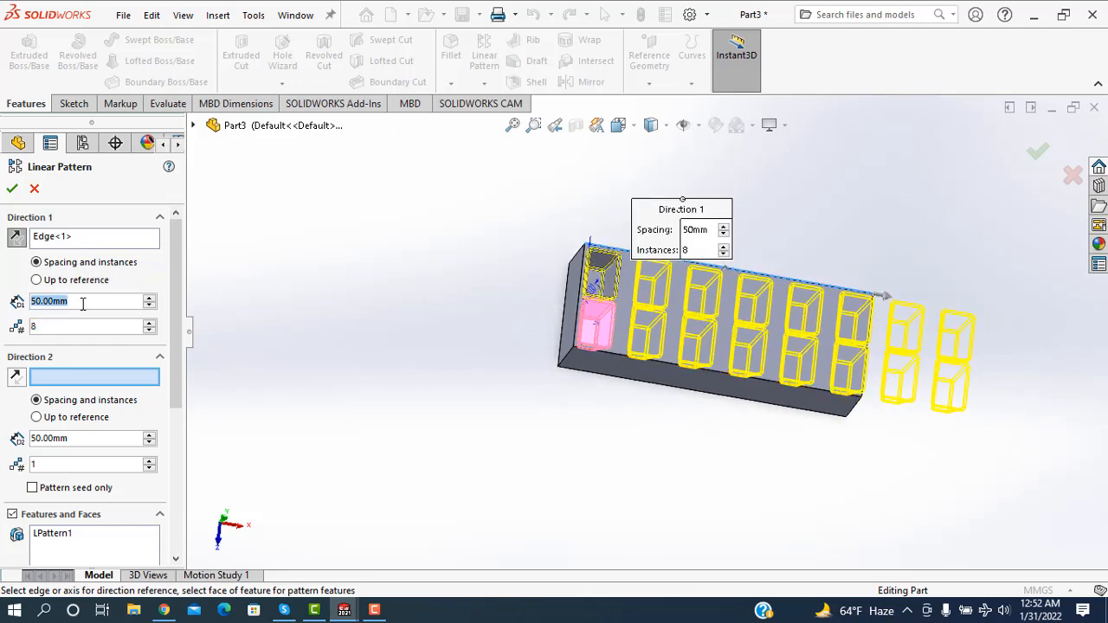
type("35")
key("Return")
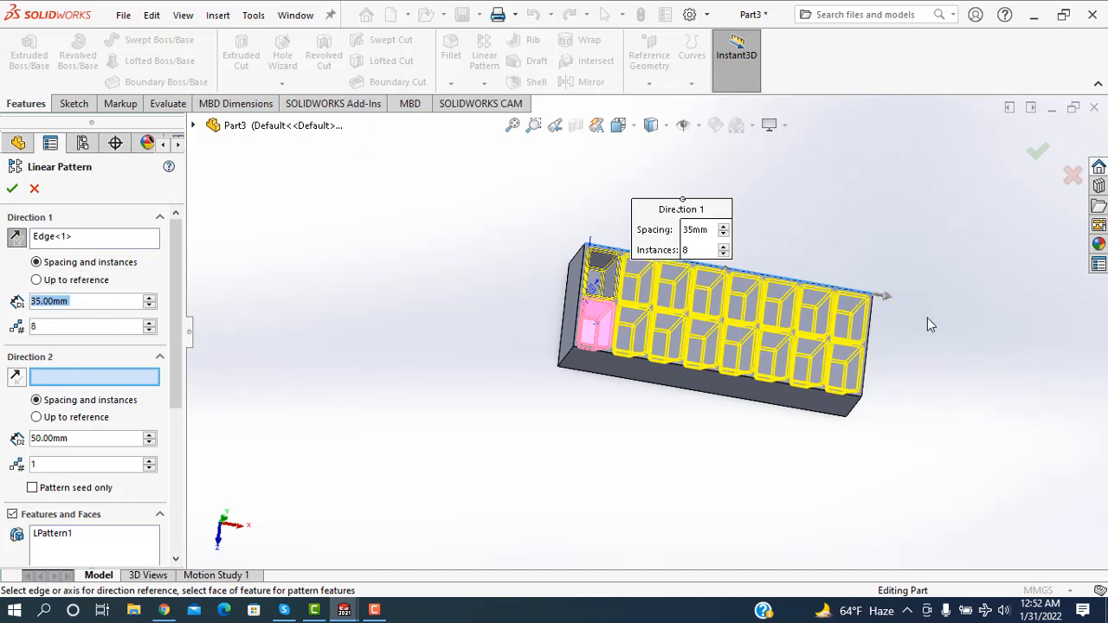
middle_click_drag(927, 320, 896, 312)
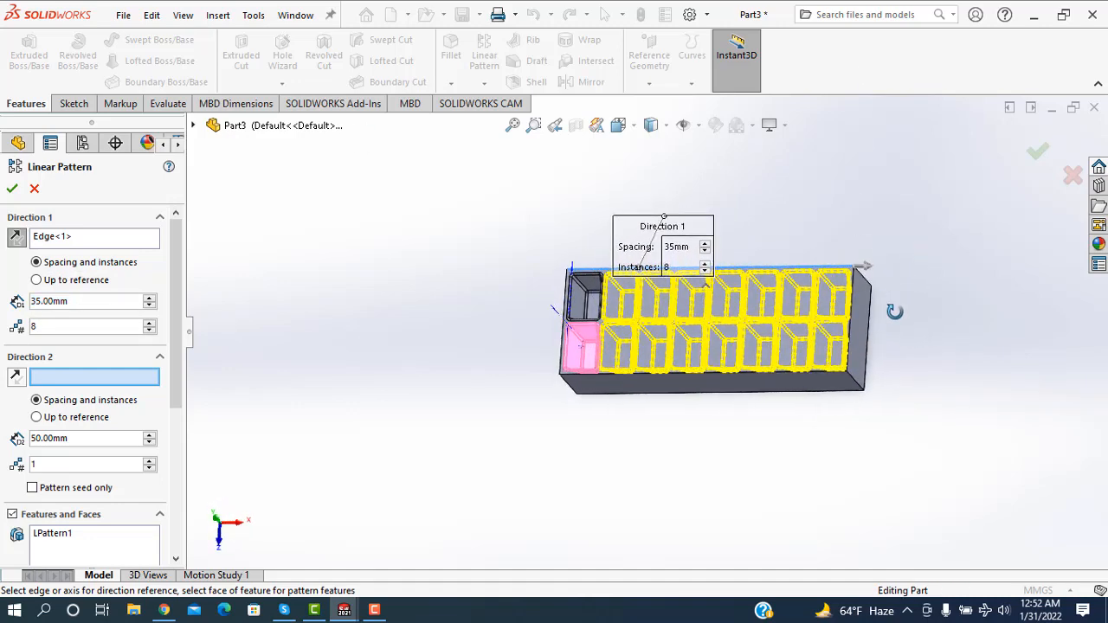
left_click(12, 189)
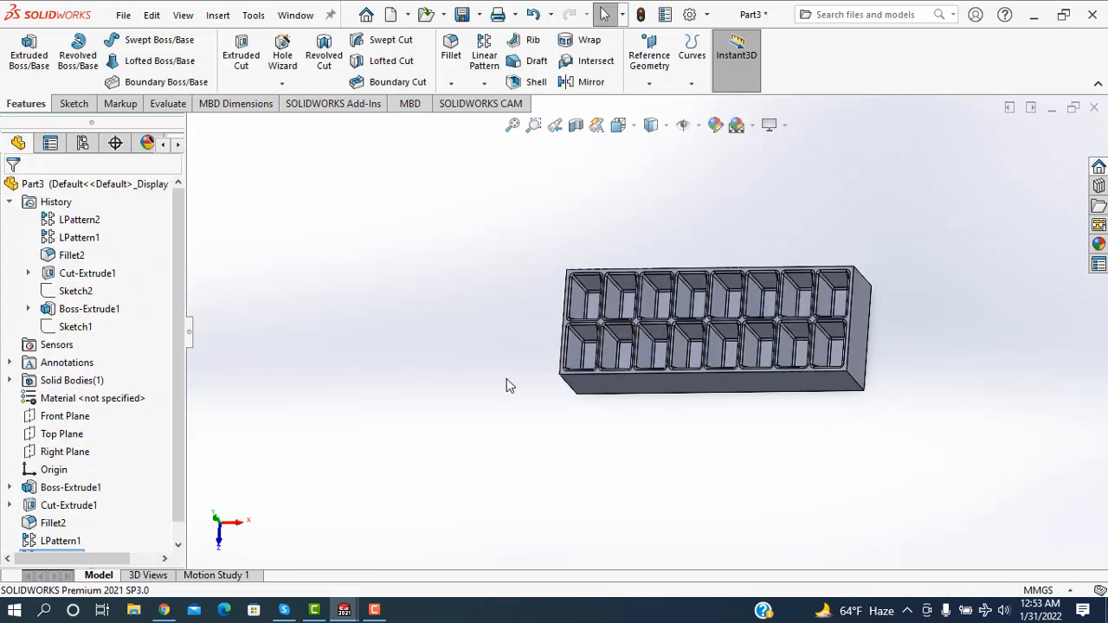
Start a shell and select the block's four outer side faces and its underside as the faces to remove
middle_click_drag(508, 381, 731, 352)
left_click(516, 83)
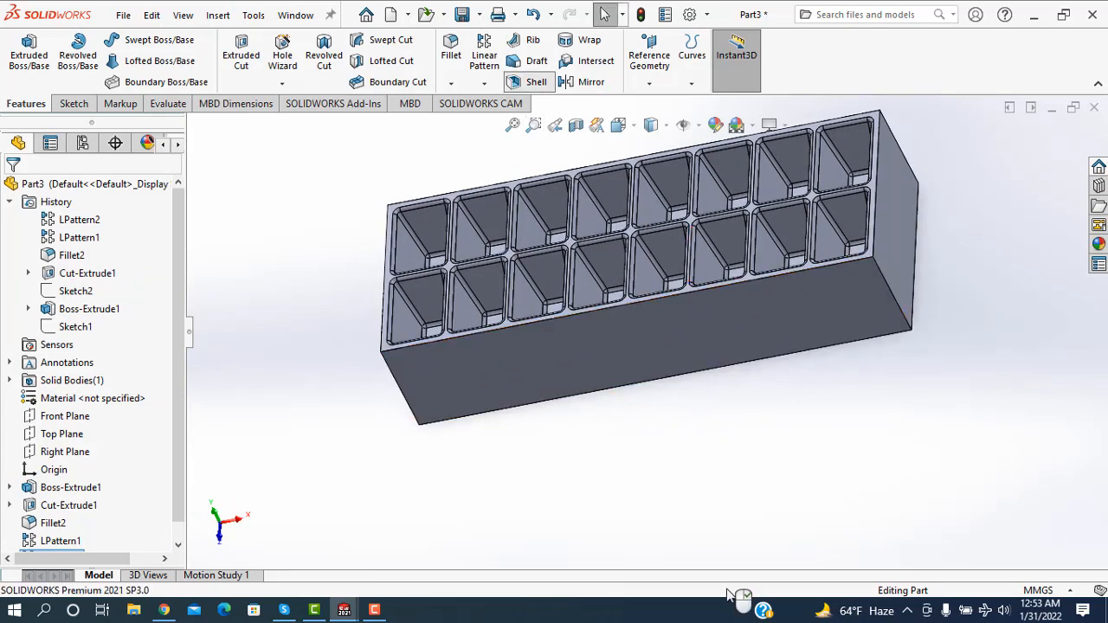
left_click(625, 350)
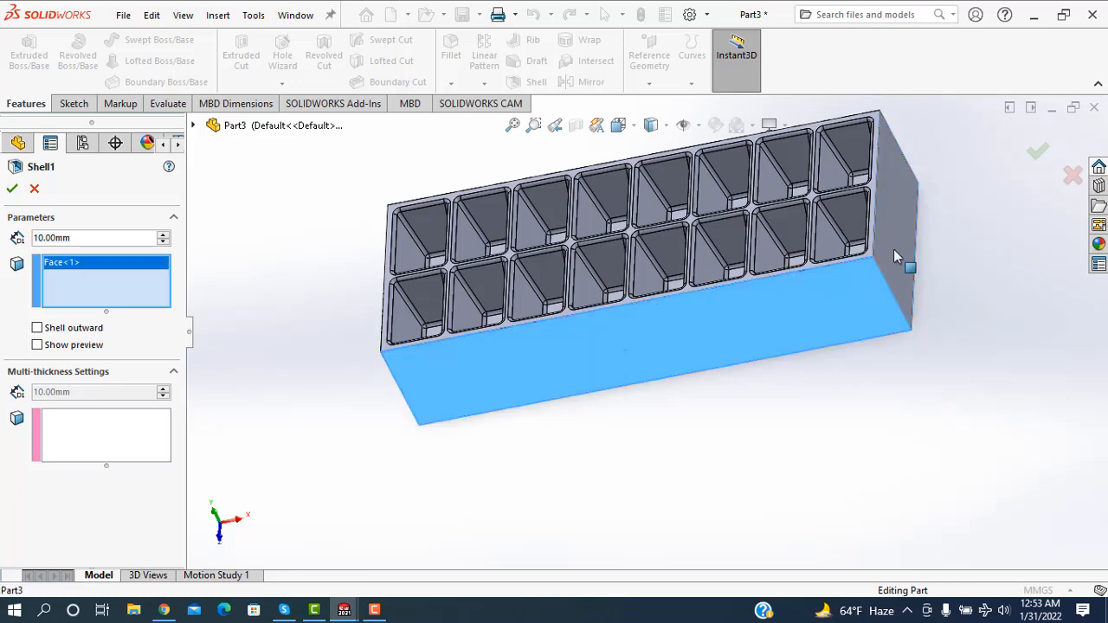
left_click(893, 249)
middle_click_drag(959, 263, 660, 251)
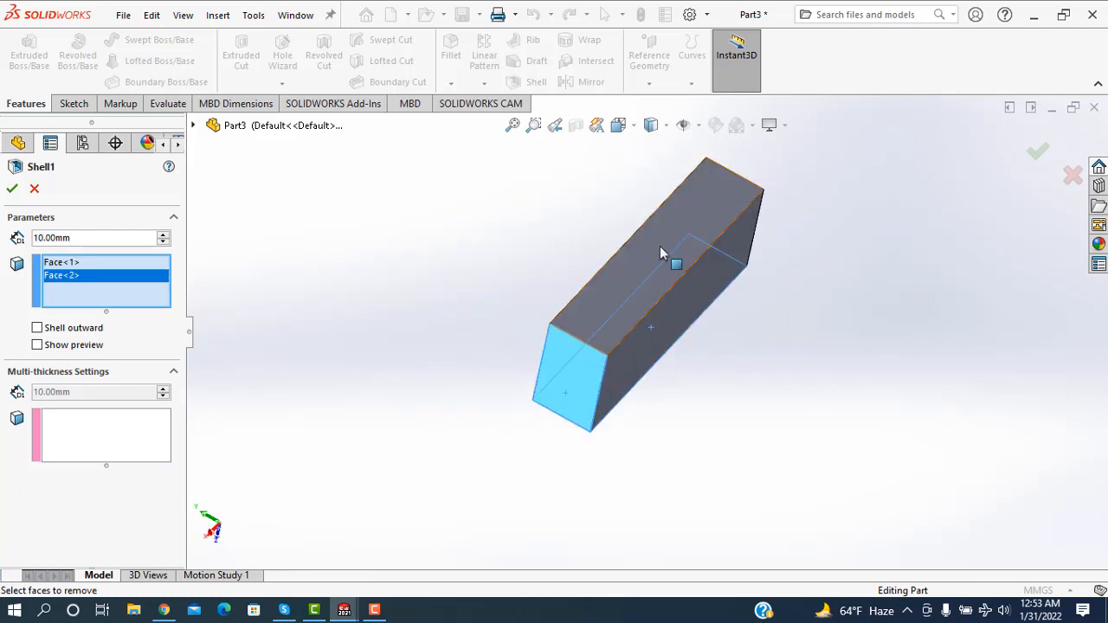
left_click(660, 251)
middle_click_drag(844, 230, 764, 215)
left_click(764, 215)
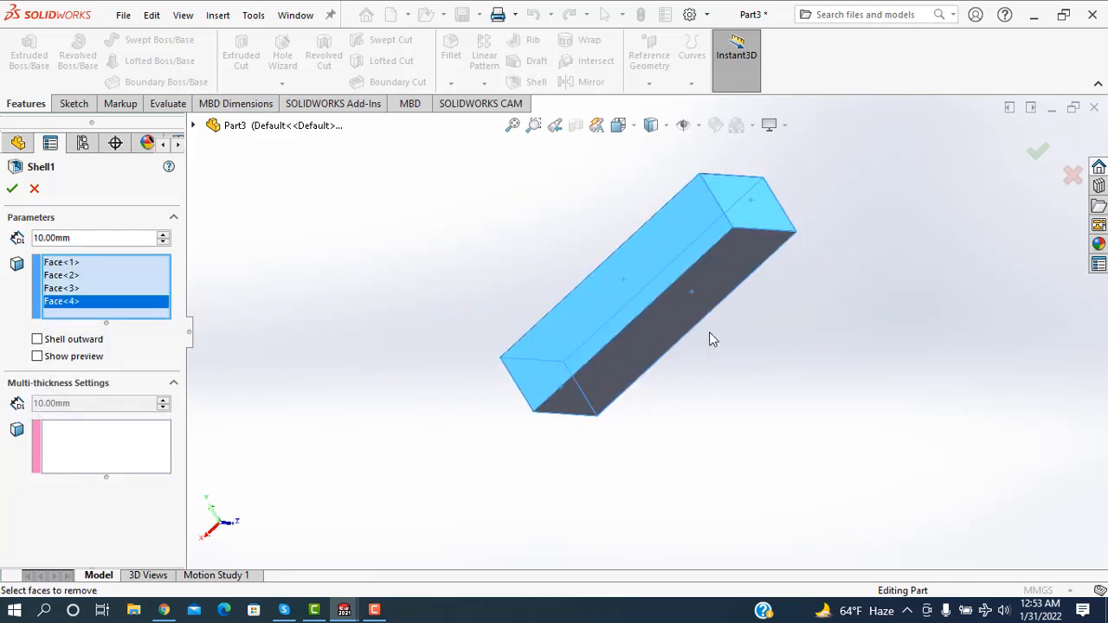
left_click(682, 319)
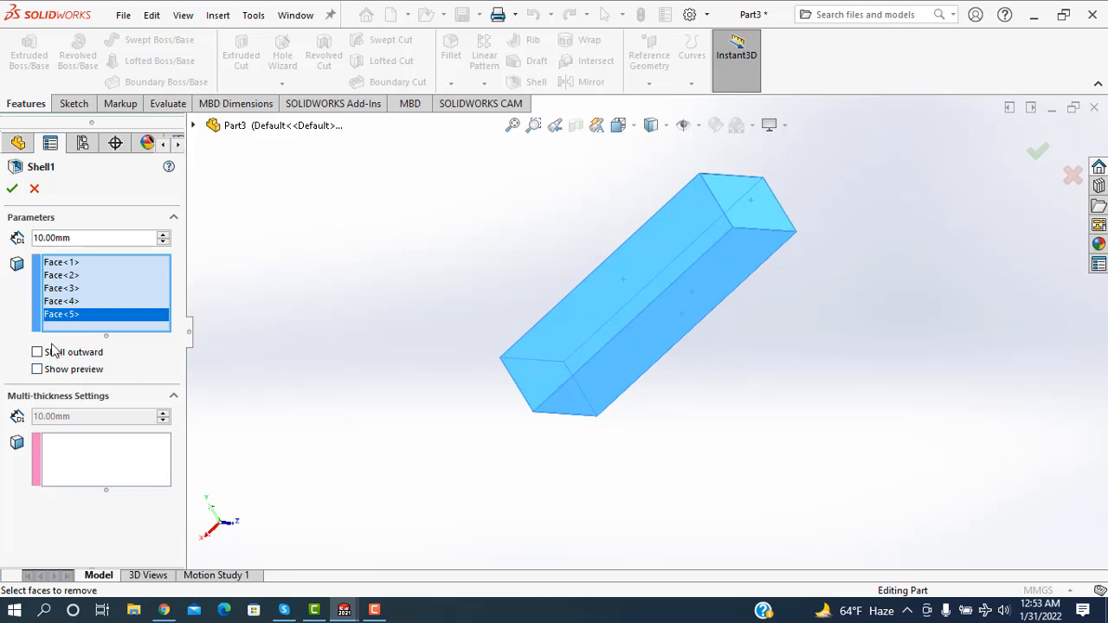
Set the shell thickness to 5 mm, turn on its preview and create the shell
double_click(64, 237)
type("5")
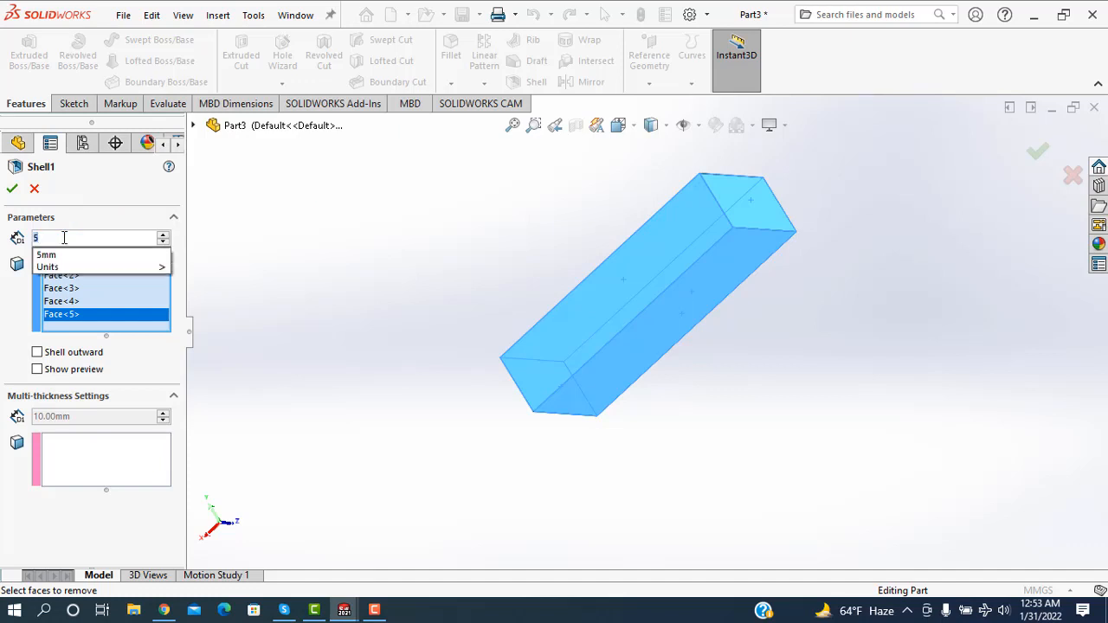
key("Return")
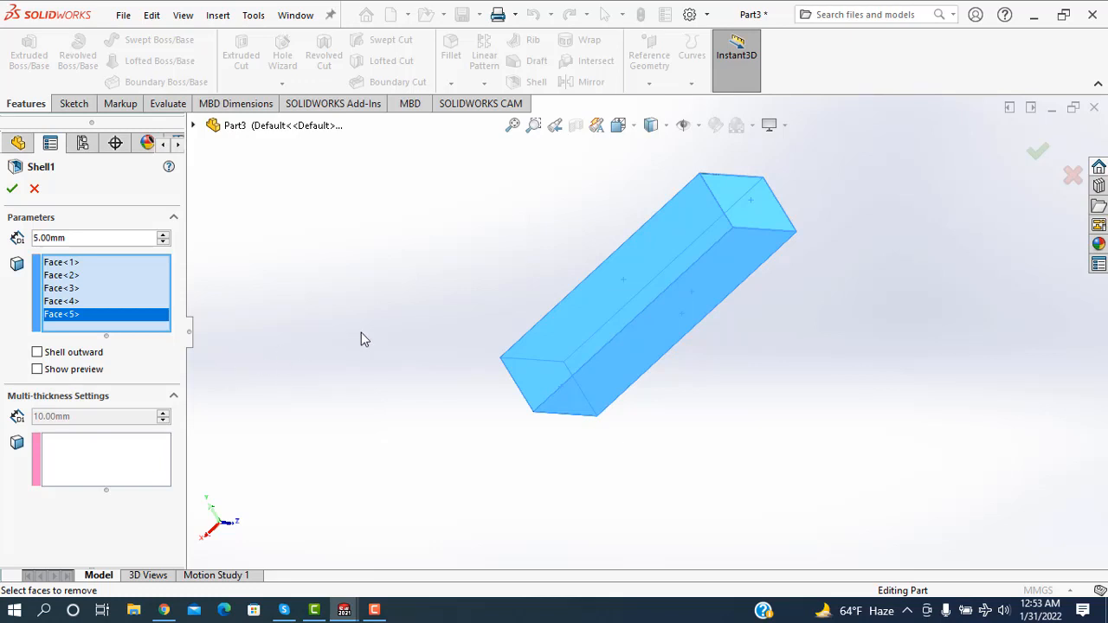
middle_click_drag(815, 249, 775, 488)
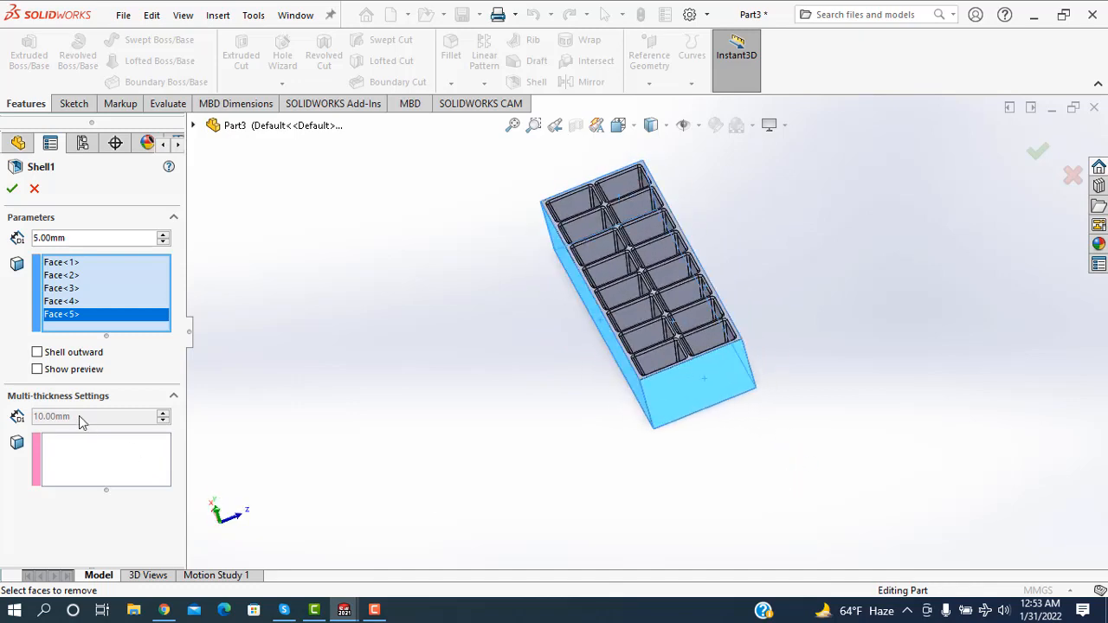
left_click(37, 369)
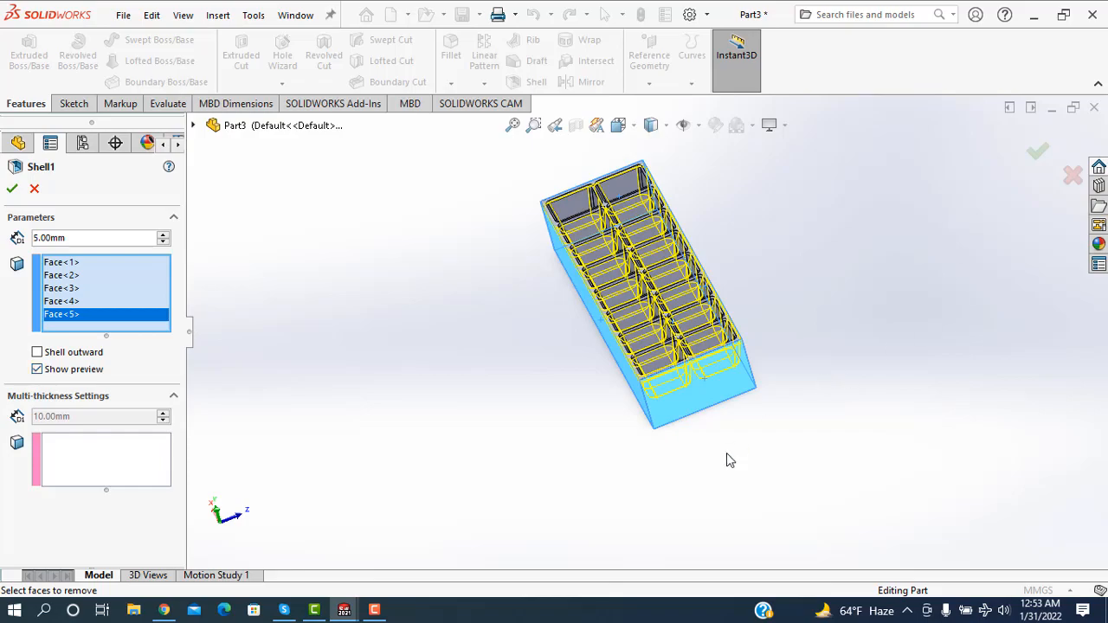
middle_click_drag(725, 452, 853, 481)
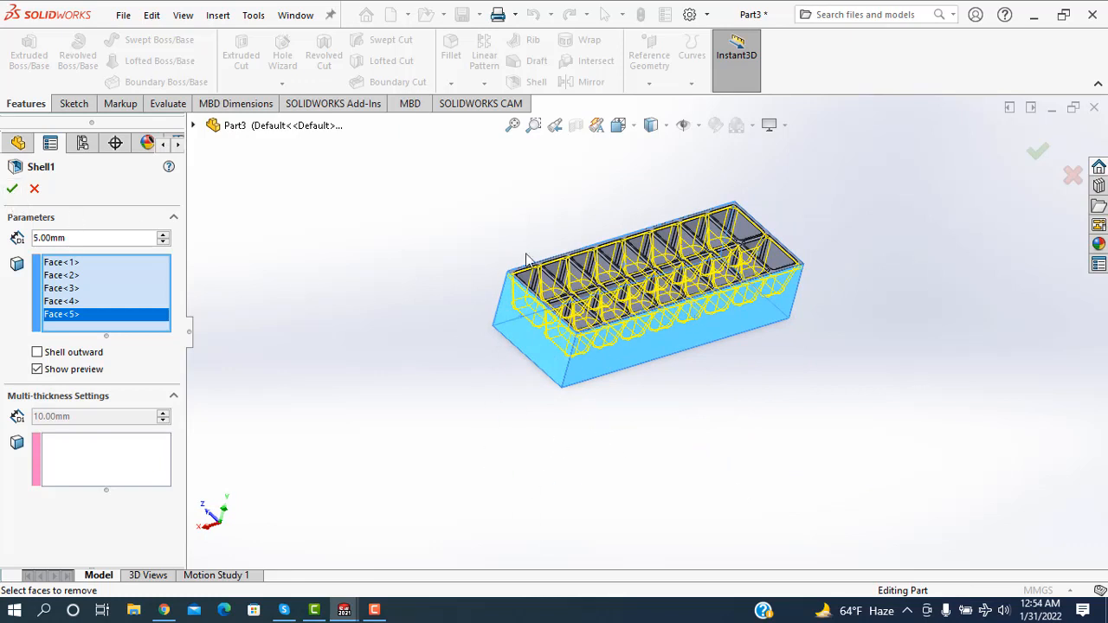
left_click(13, 191)
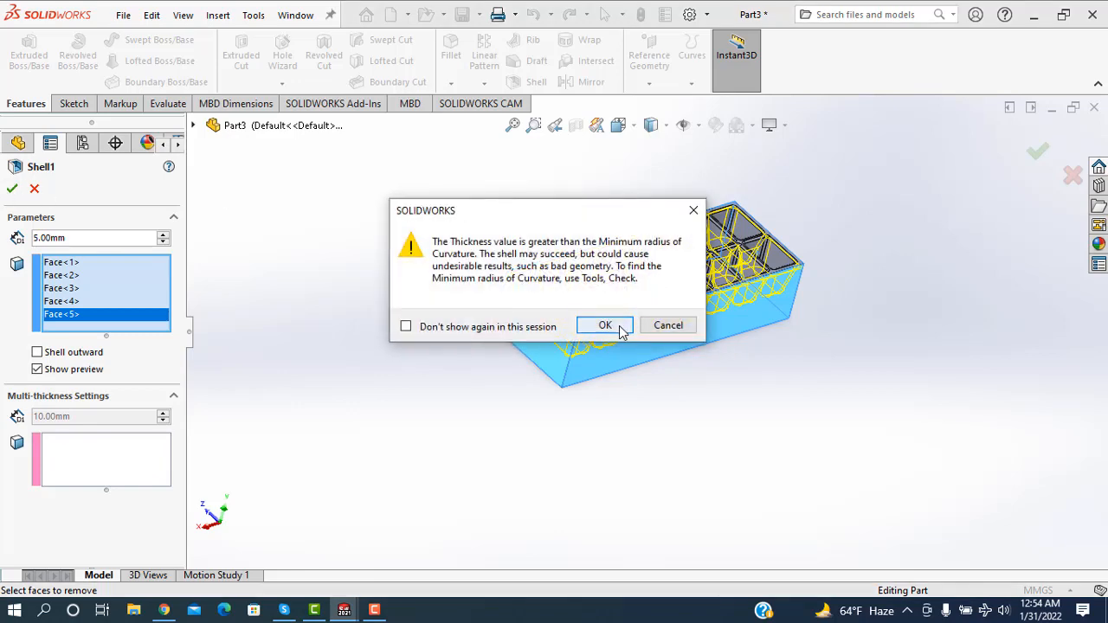
left_click(613, 327)
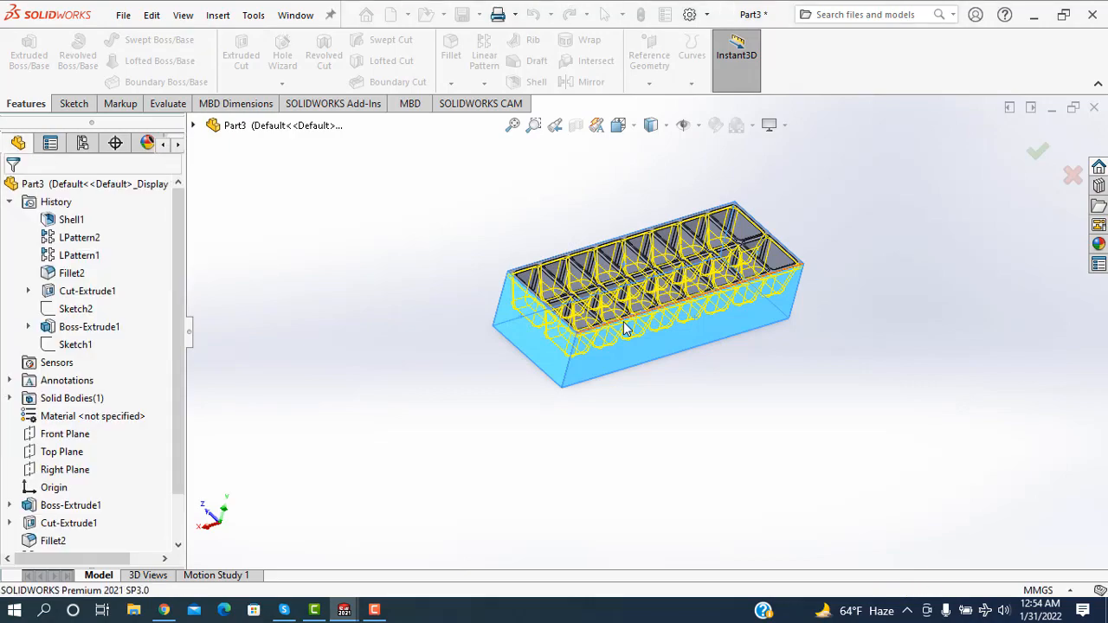
scroll(791, 309, "down", 5)
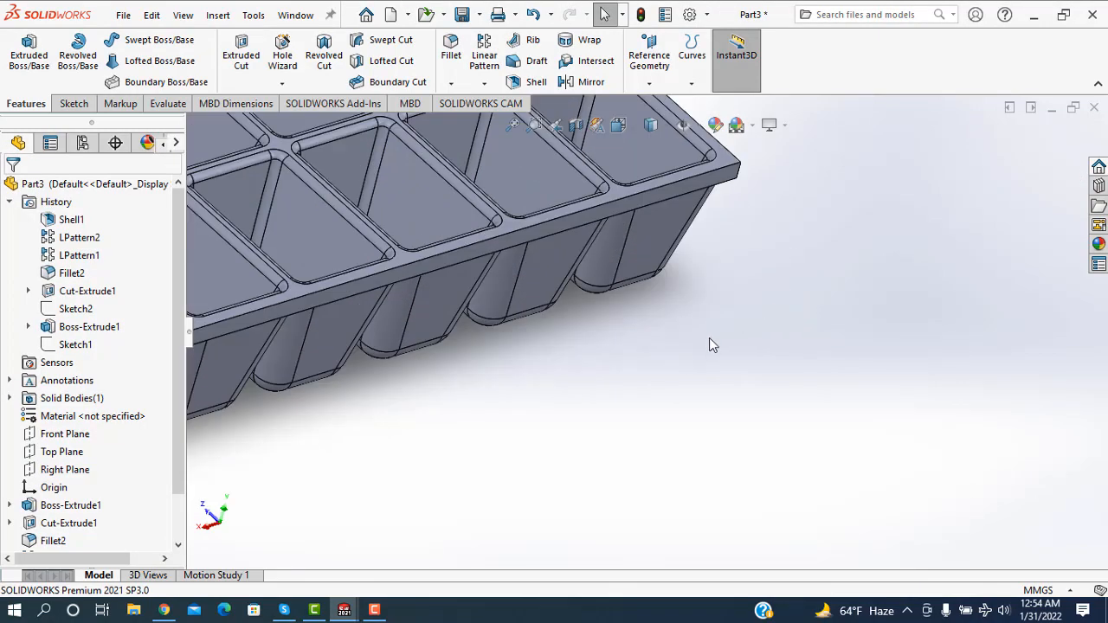
scroll(713, 341, "up", 3)
middle_click_drag(720, 302, 607, 434)
scroll(549, 389, "up", 3)
scroll(520, 338, "down", 4)
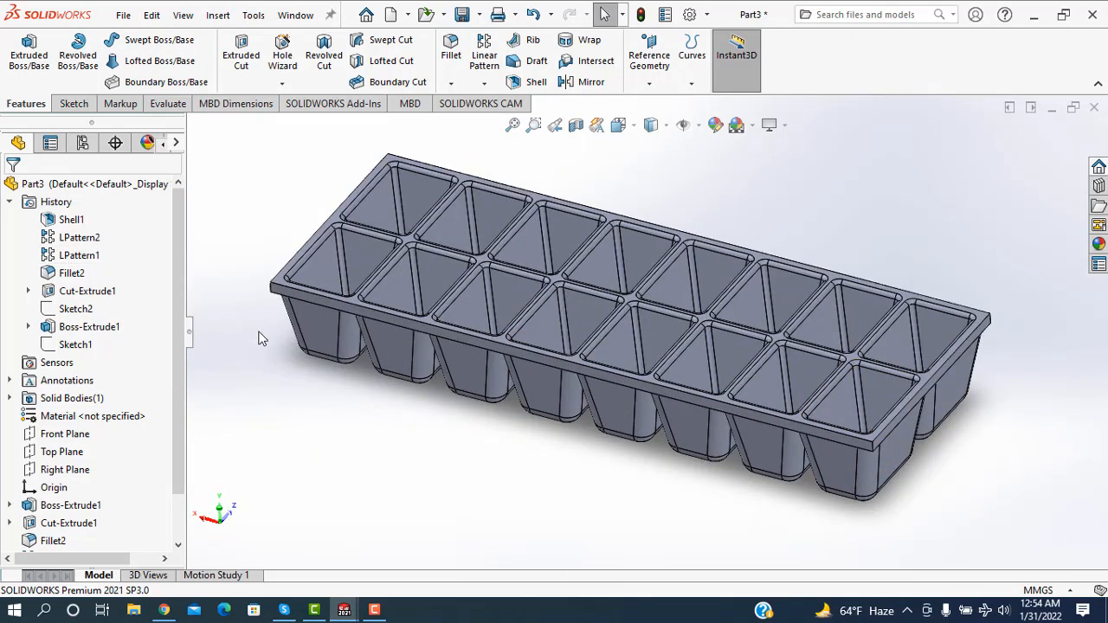
Assign the PVC Rigid material from the Plastics category to the tray and close the material library
right_click(72, 422)
left_click(137, 68)
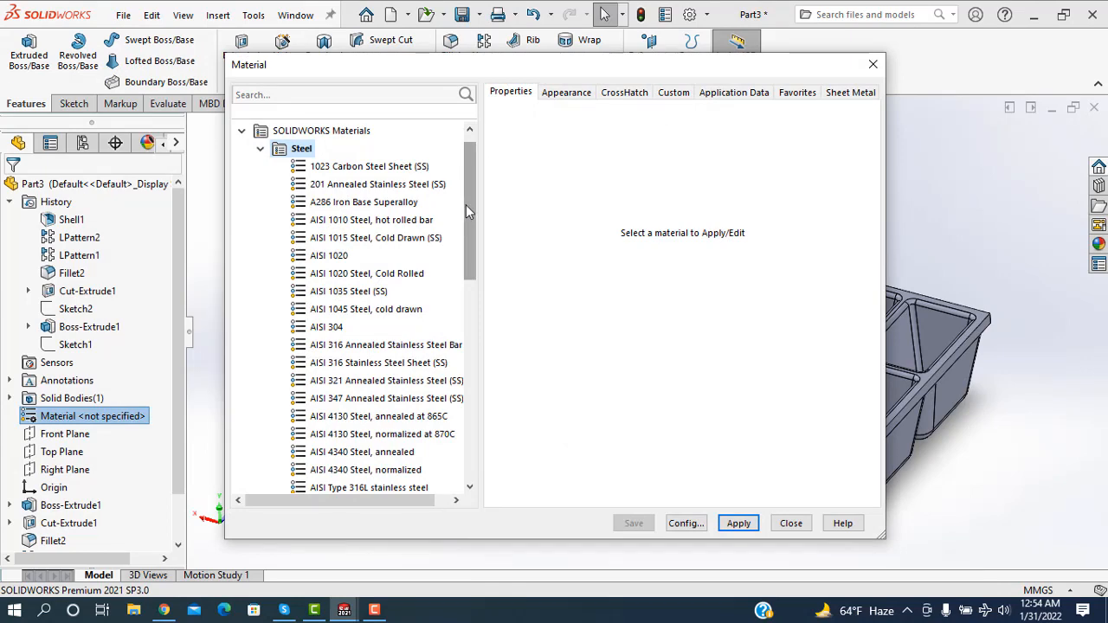
left_click_drag(465, 205, 473, 440)
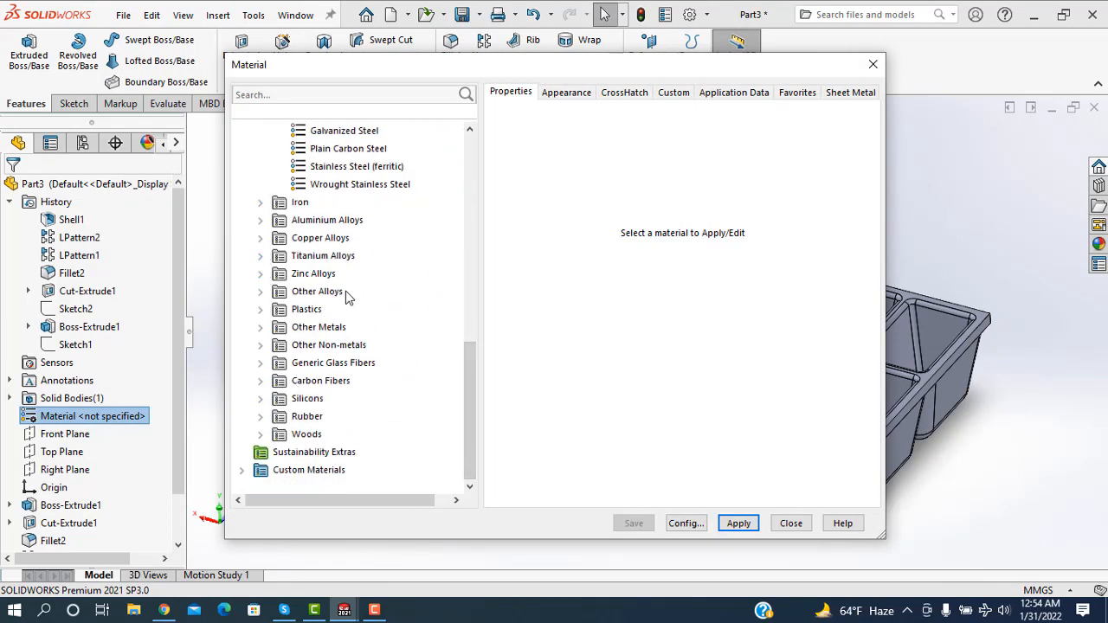
left_click(262, 310)
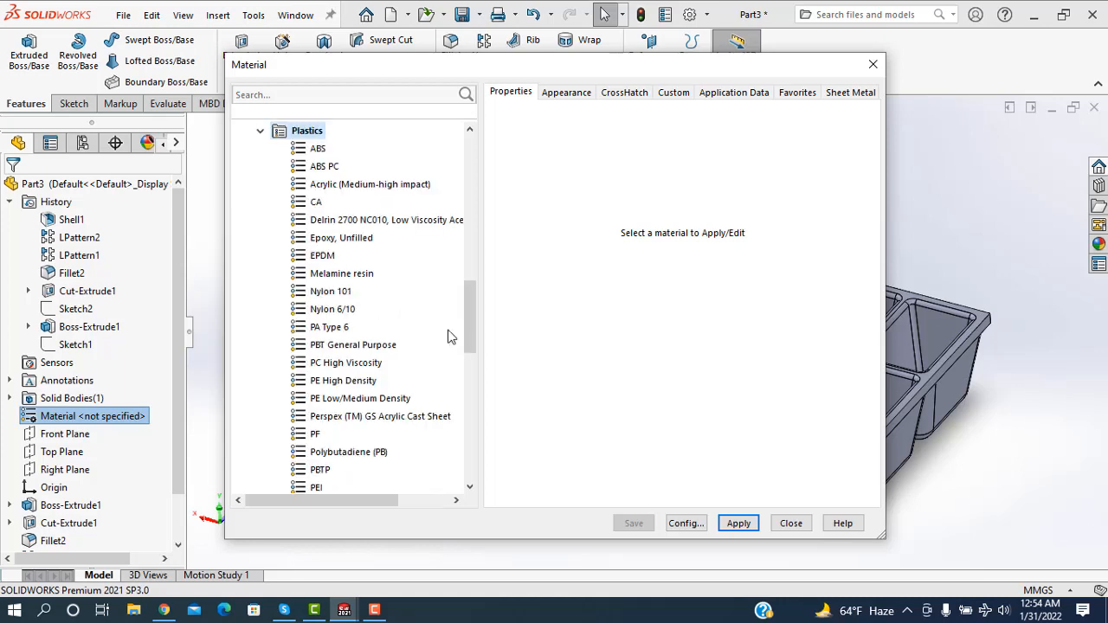
left_click_drag(470, 339, 473, 456)
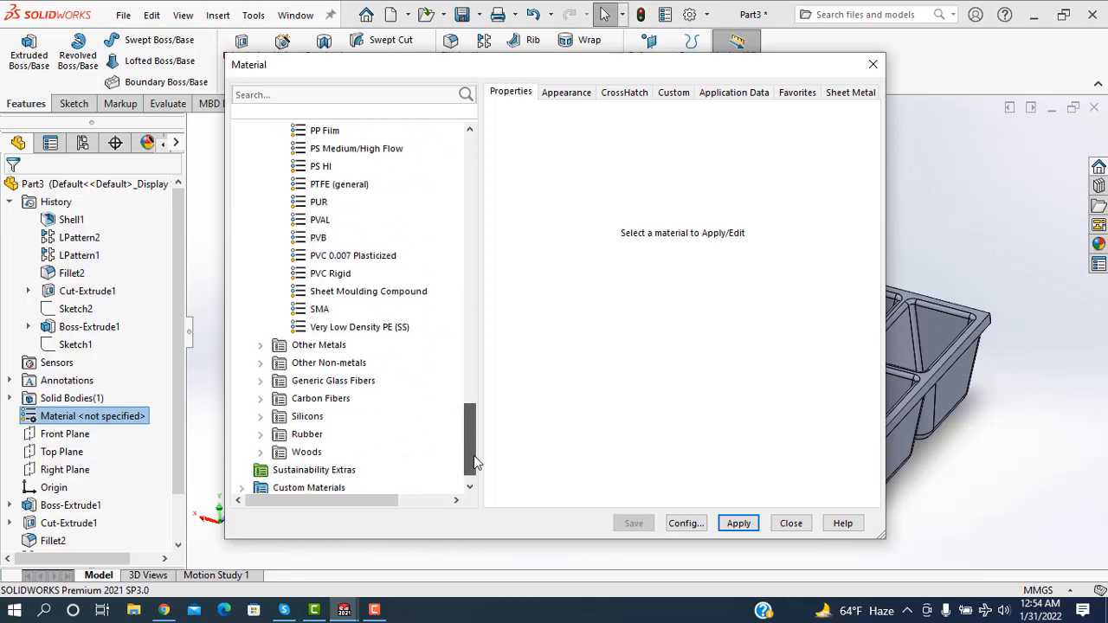
left_click(312, 273)
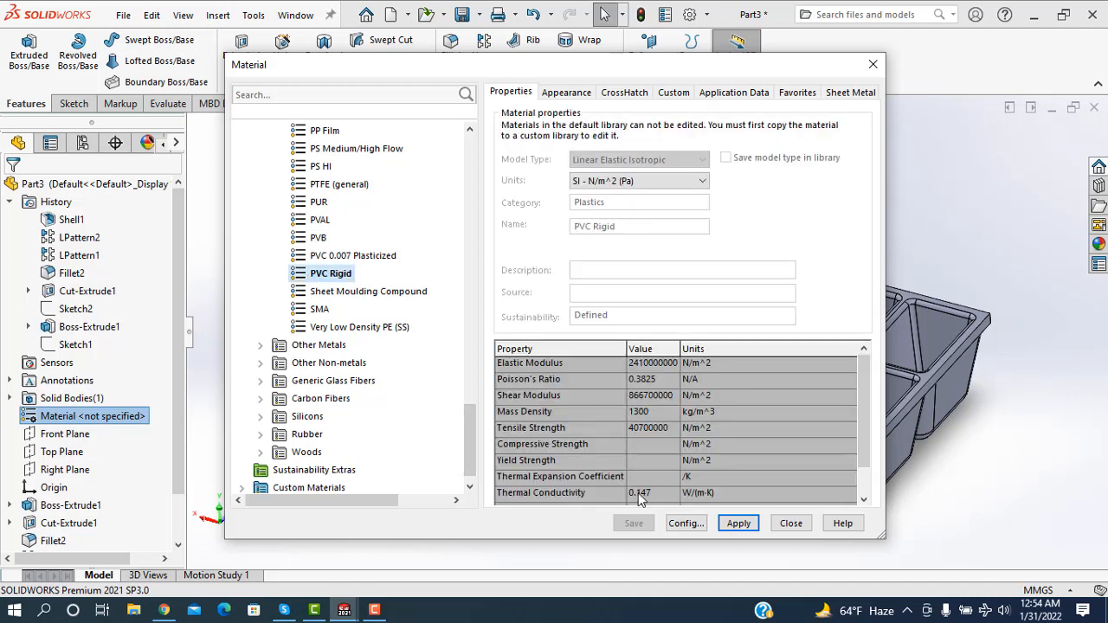
left_click(727, 527)
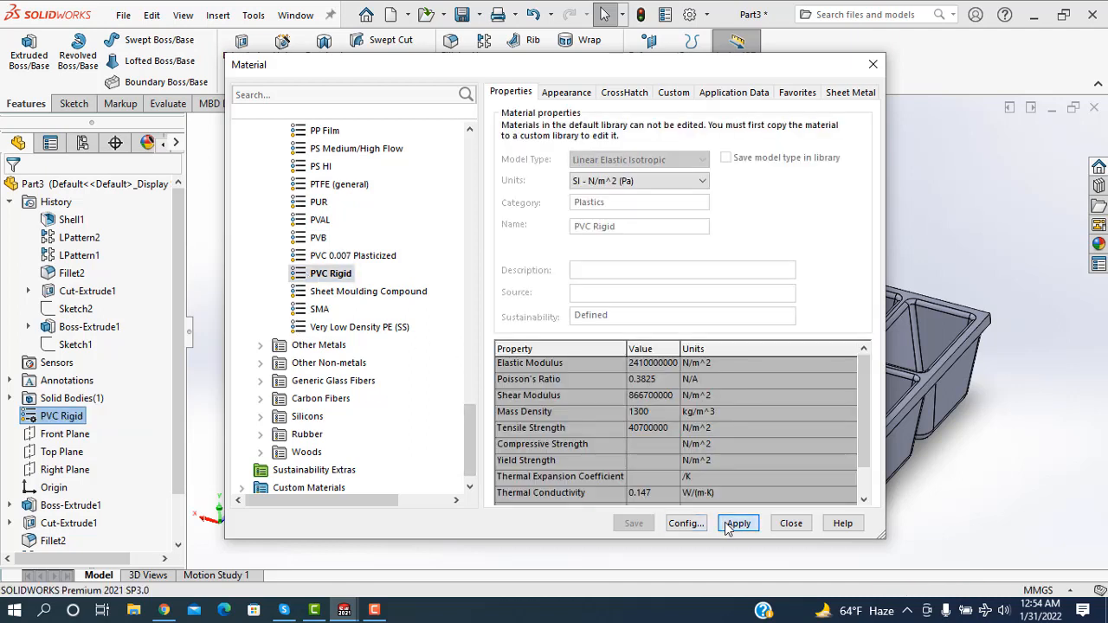
left_click(872, 66)
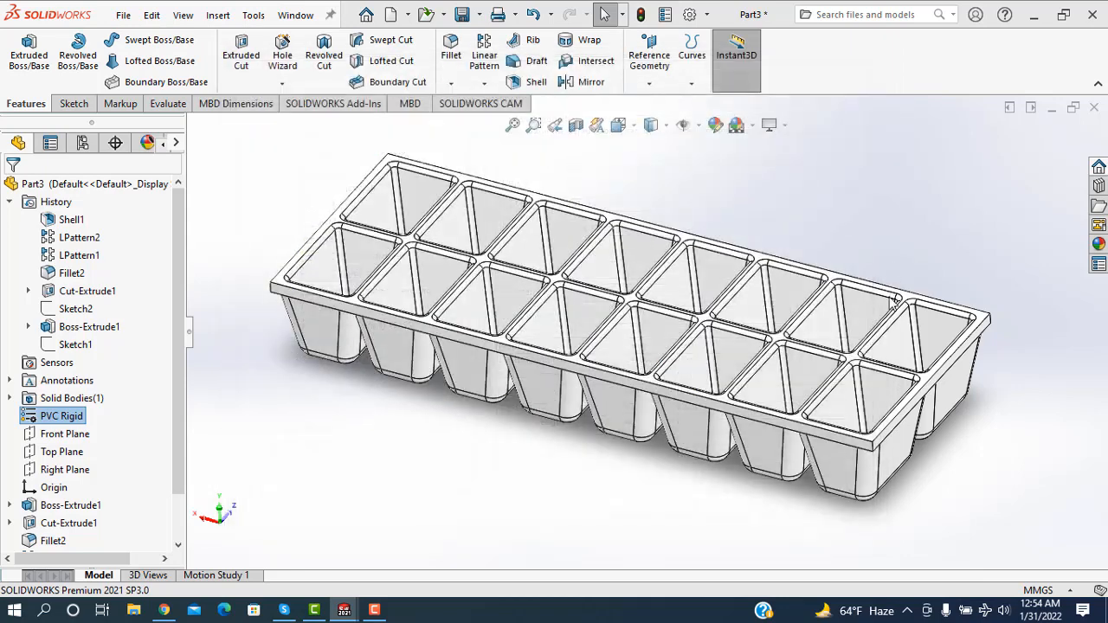
Switch the tray's display style to shaded without edges
key("f")
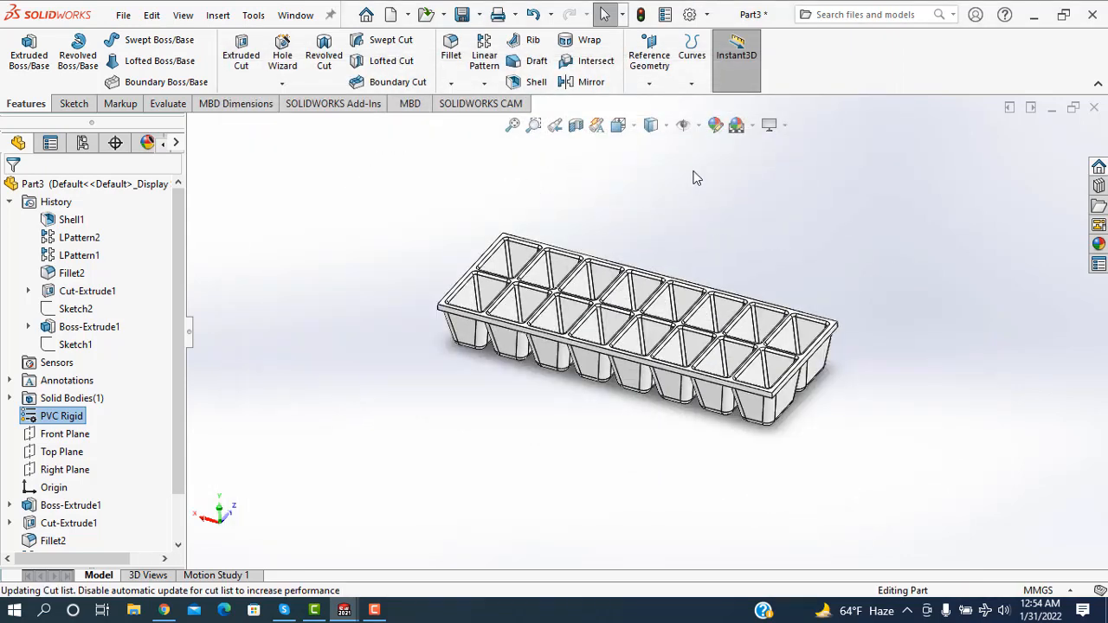
left_click(665, 125)
left_click(658, 177)
scroll(759, 303, "down", 2)
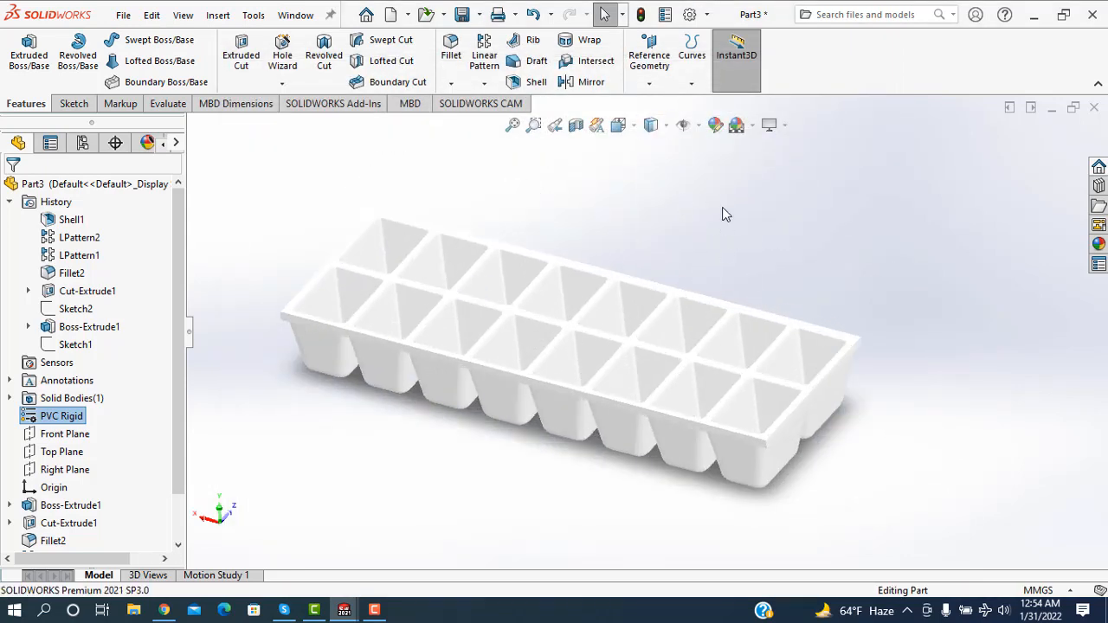
Start editing the part's appearance and colour the whole tray yellow (RGB 255, 255, 0) from the standard swatches
left_click(709, 137)
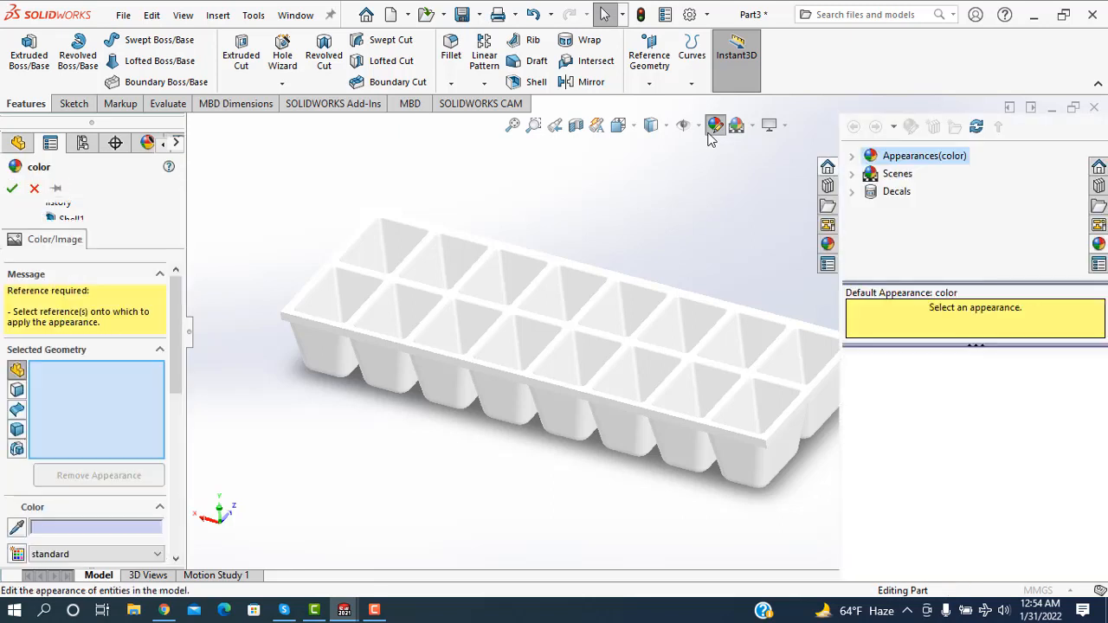
left_click_drag(175, 363, 175, 451)
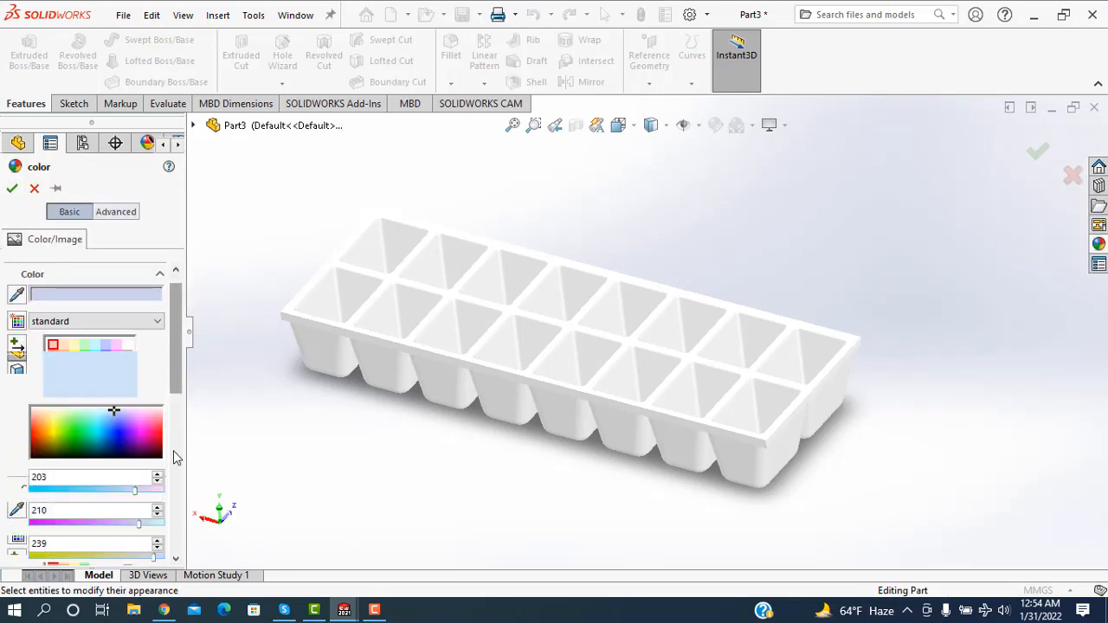
left_click(71, 361)
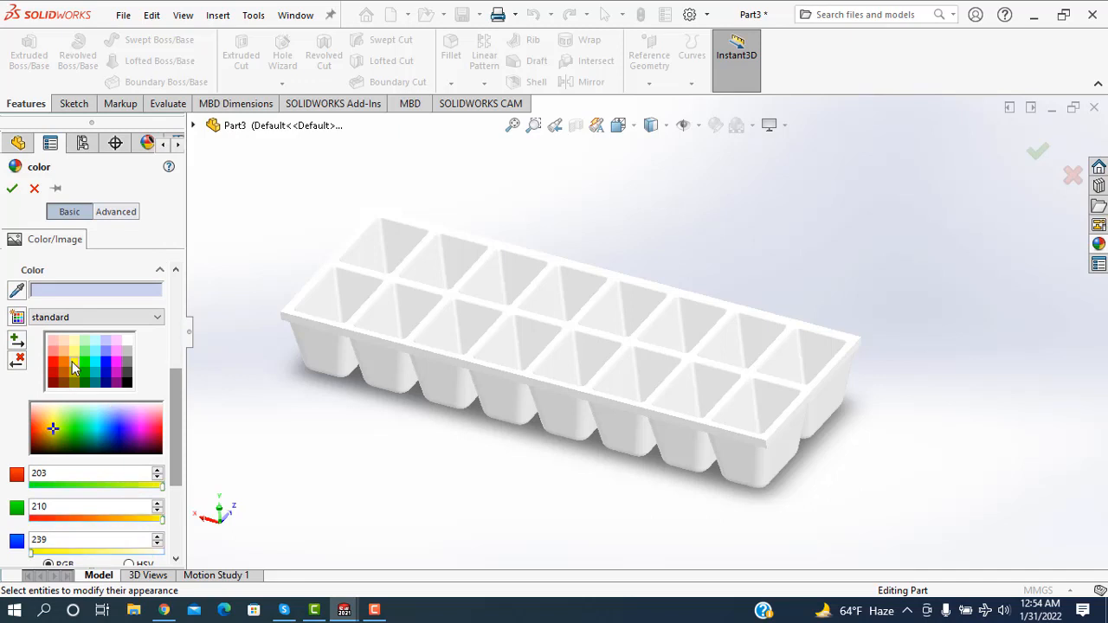
left_click(526, 326)
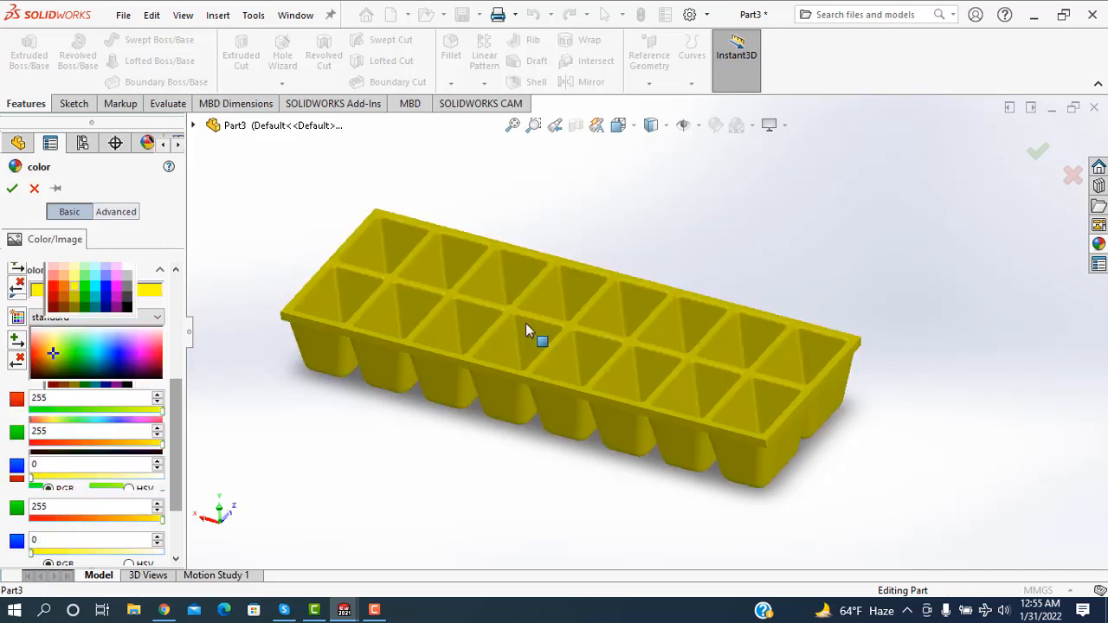
scroll(481, 479, "down", 2)
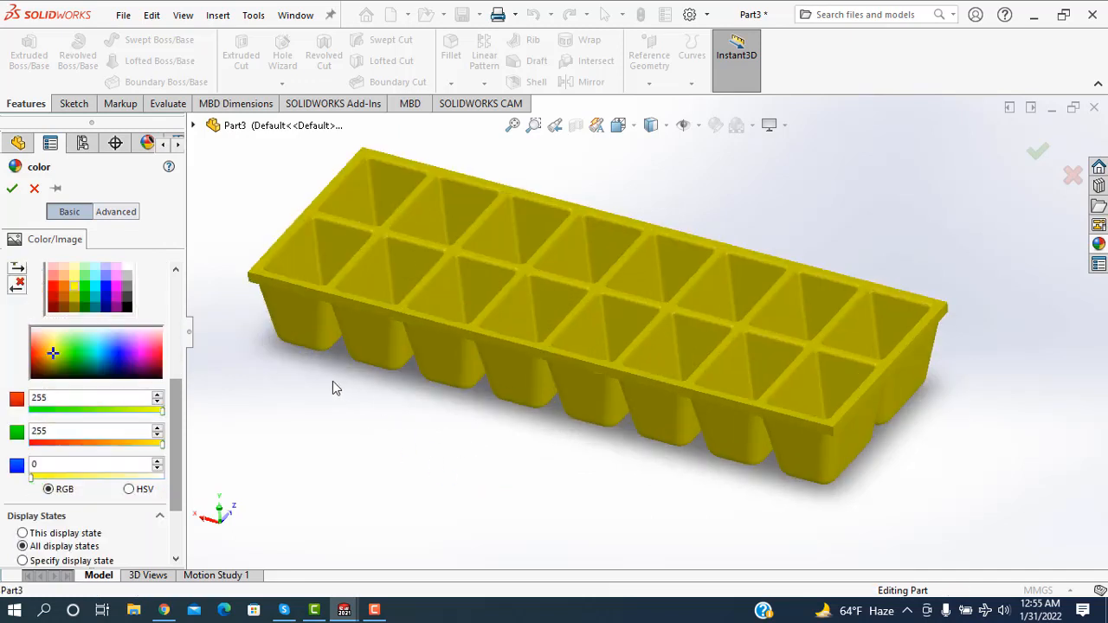
Try magenta and light grey on the tray, settle on light red (RGB 255, 128, 128) and accept the appearance
left_click(116, 285)
left_click(128, 279)
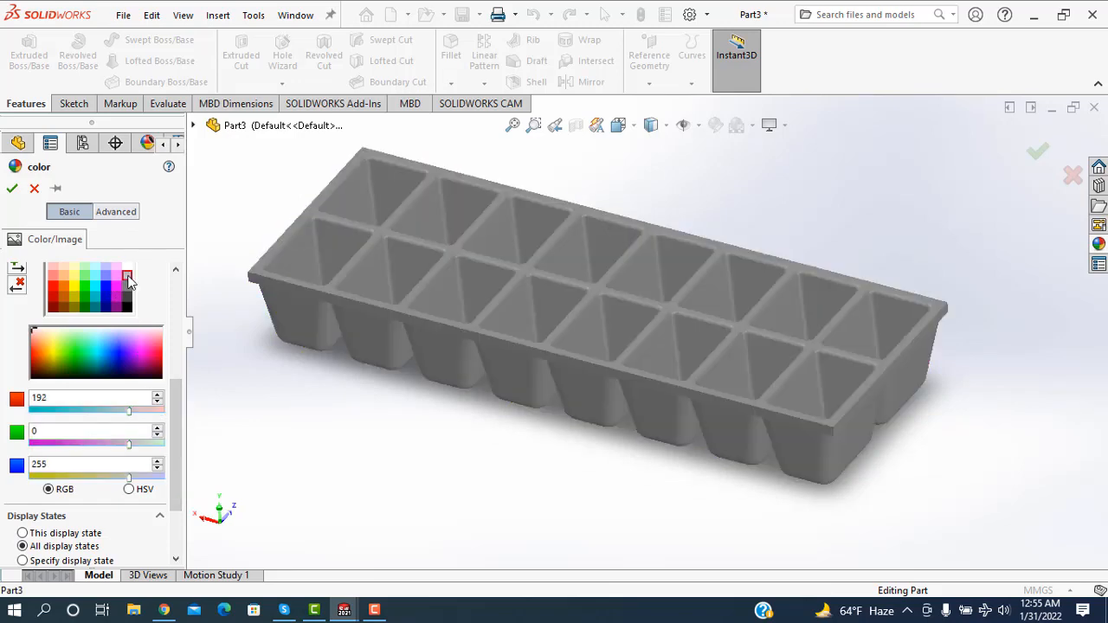
left_click(54, 278)
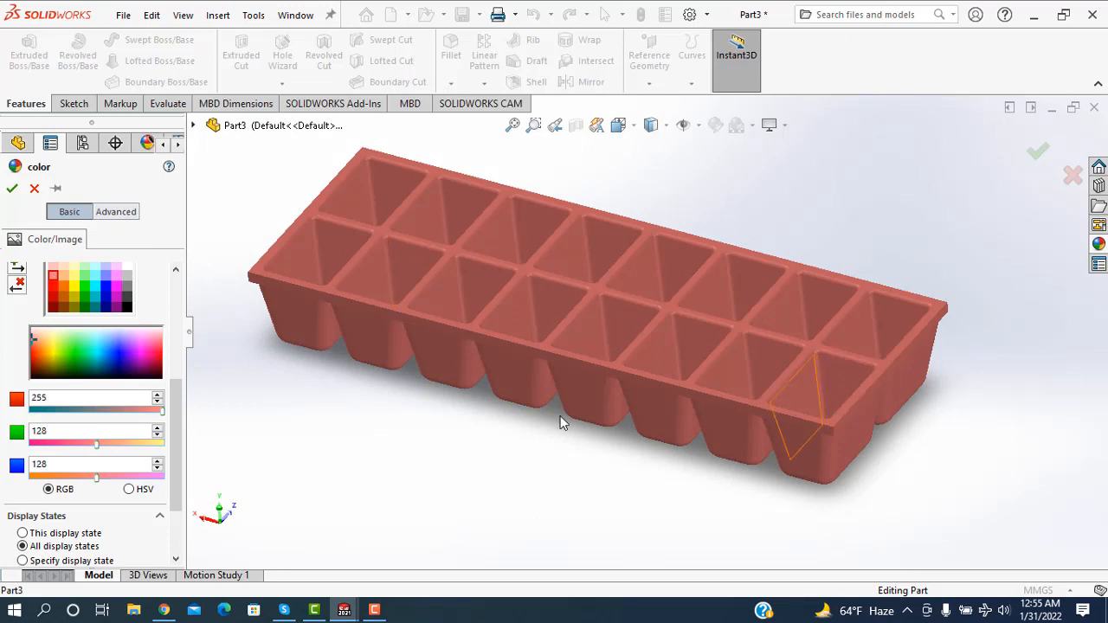
left_click(286, 321)
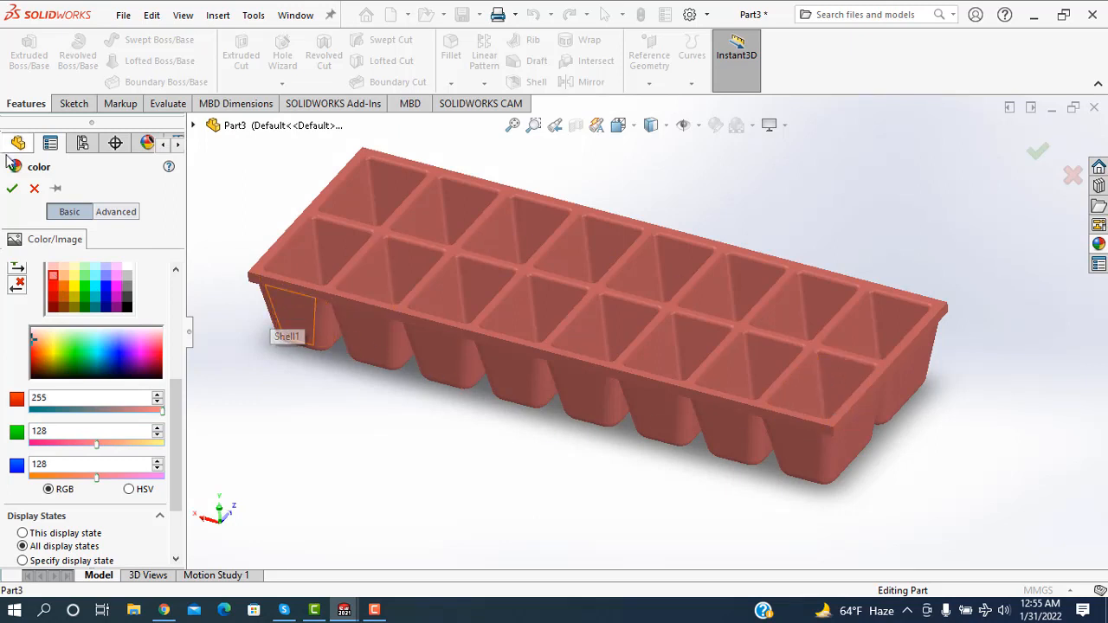
left_click(10, 189)
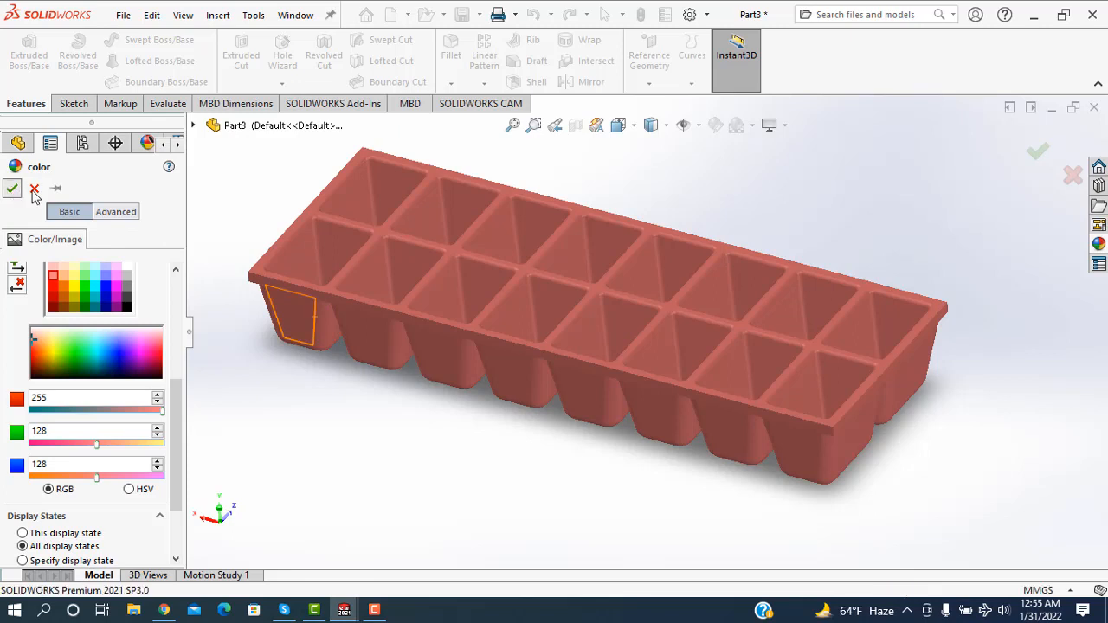